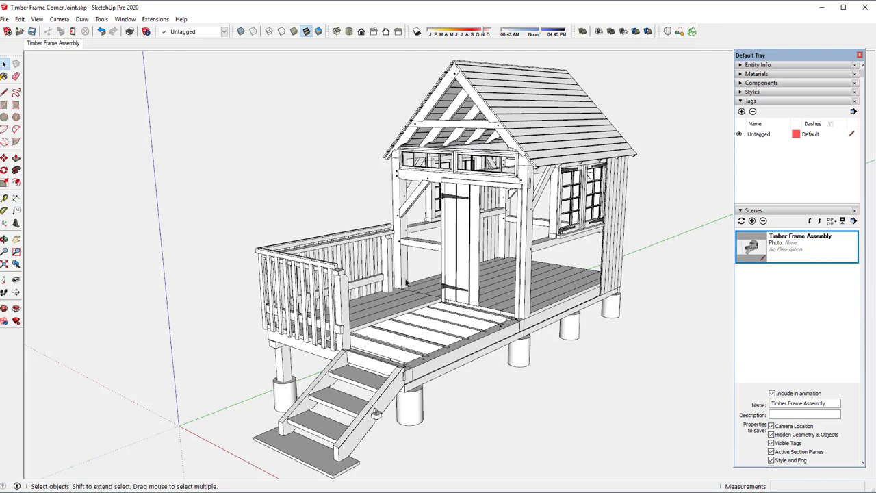
Step: Zoom in on the porch floor beside the base of the door post
scroll(407, 284, "up", 2)
scroll(407, 285, "up", 2)
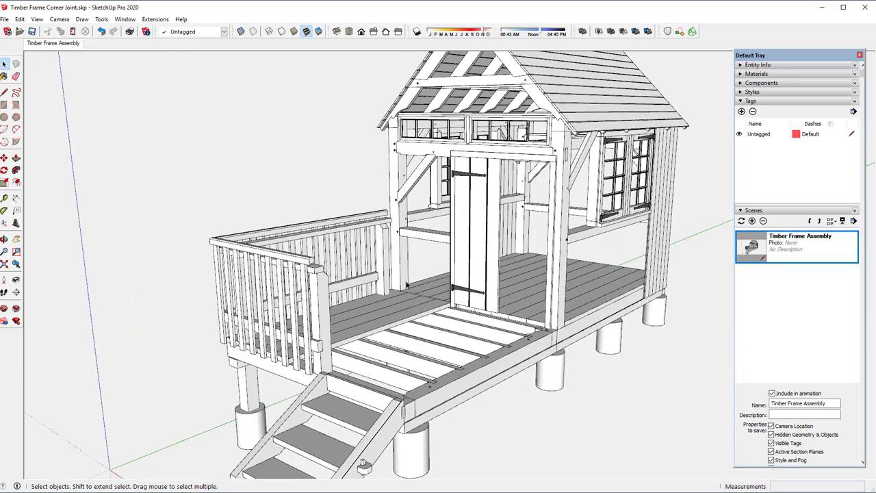
scroll(406, 284, "up", 1)
scroll(406, 284, "up", 1)
scroll(407, 285, "up", 1)
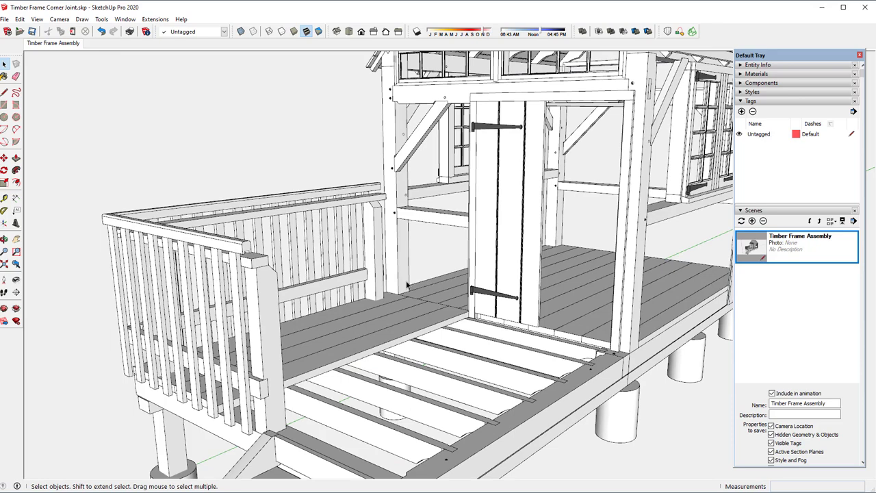
scroll(406, 285, "up", 2)
scroll(406, 285, "up", 1)
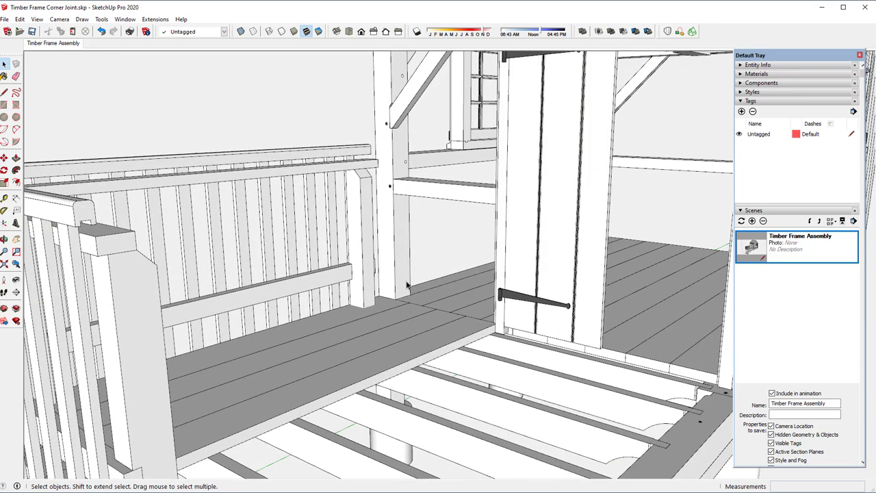
Step: Hide both porch floor deck panels beside the door
left_click(440, 301)
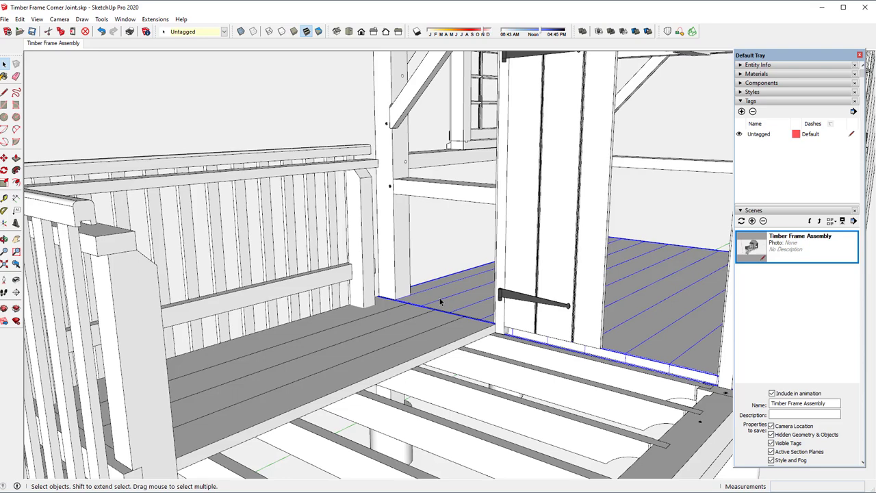
right_click(439, 301)
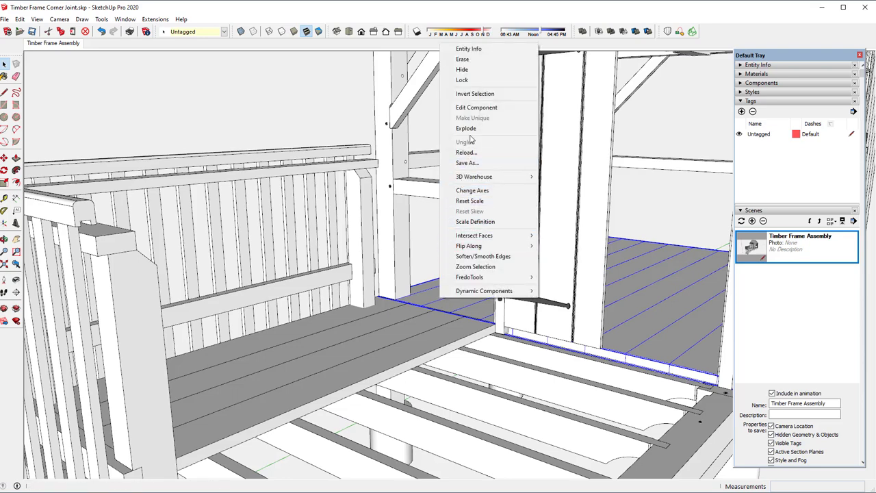
left_click(468, 69)
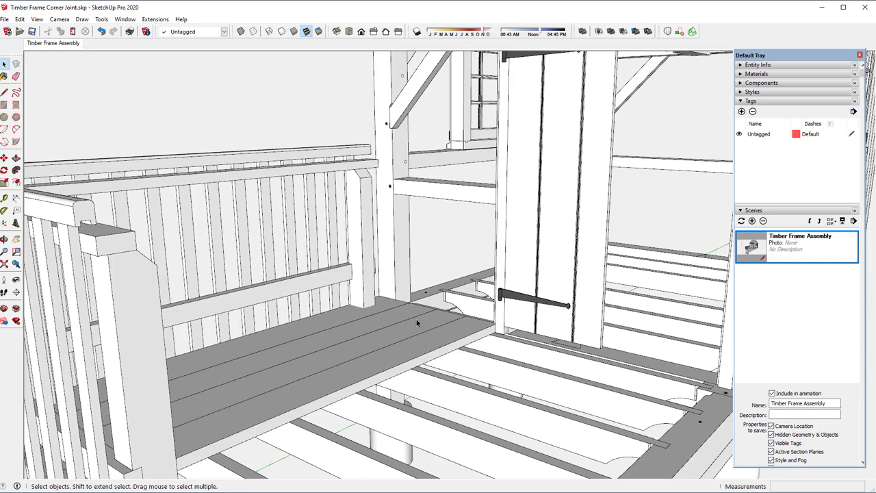
left_click(412, 334)
right_click(416, 334)
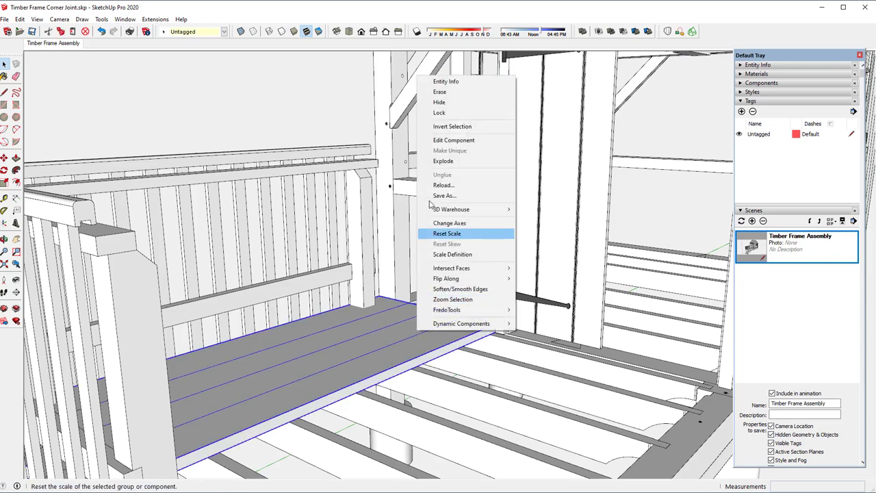
left_click(438, 103)
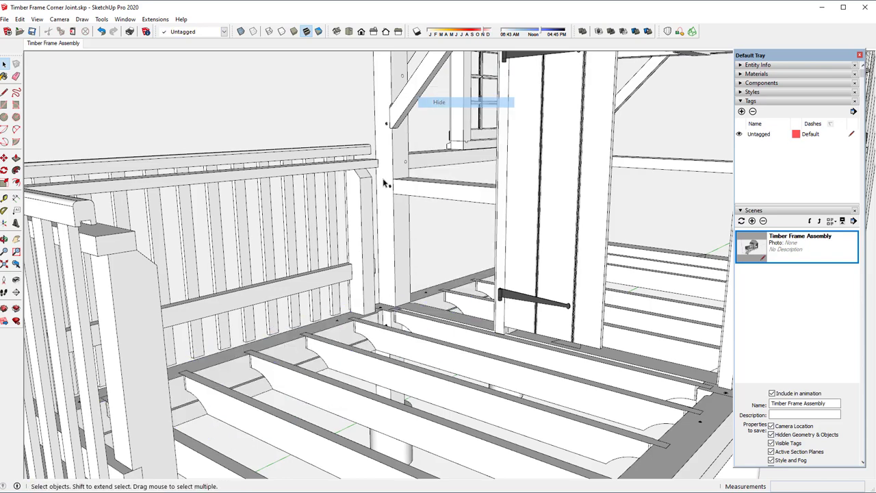
scroll(412, 307, "up", 2)
scroll(412, 307, "up", 1)
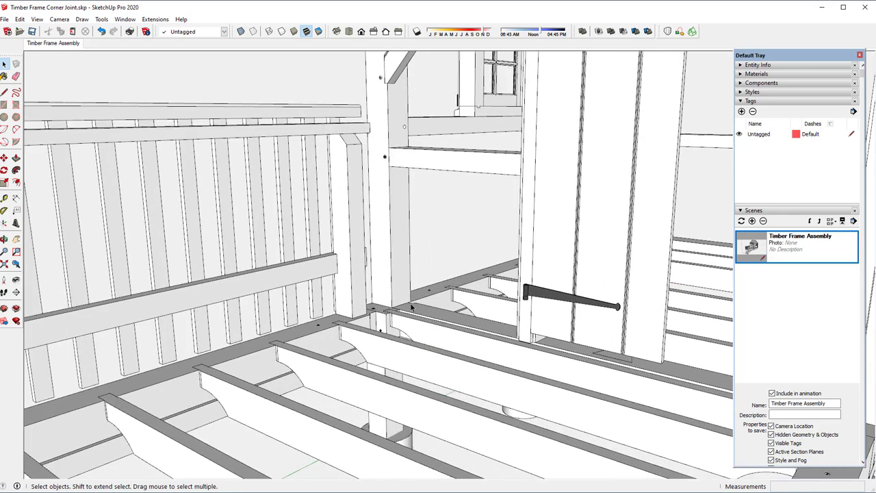
scroll(412, 308, "up", 1)
scroll(400, 324, "up", 1)
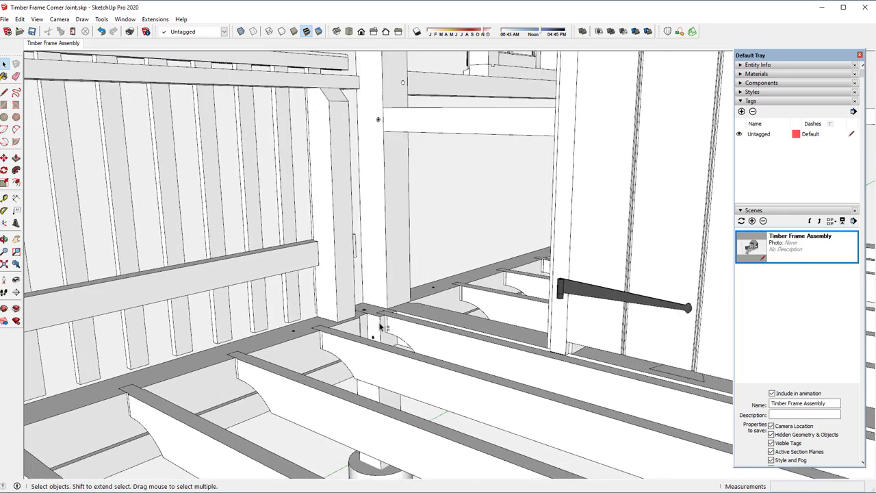
Step: Hide the small corner piece, the long beam and the lower-left floor beam
left_click(384, 325)
left_click(413, 335, "shift")
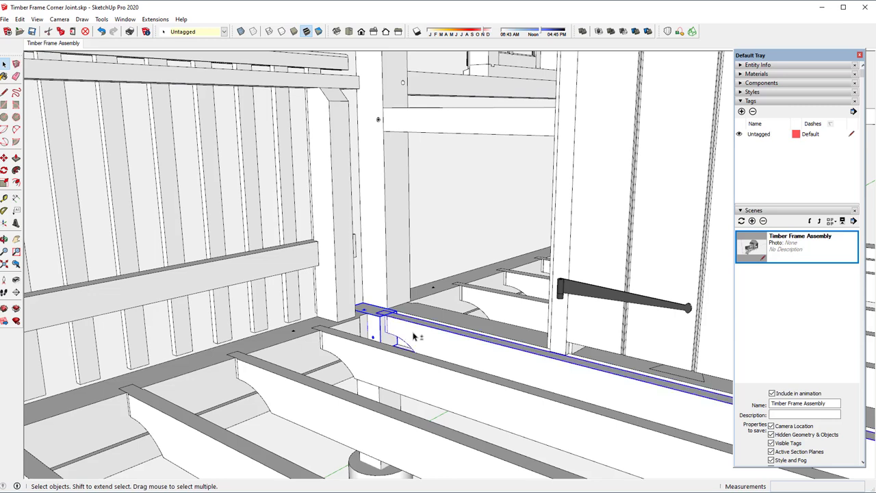
left_click(277, 354, "shift")
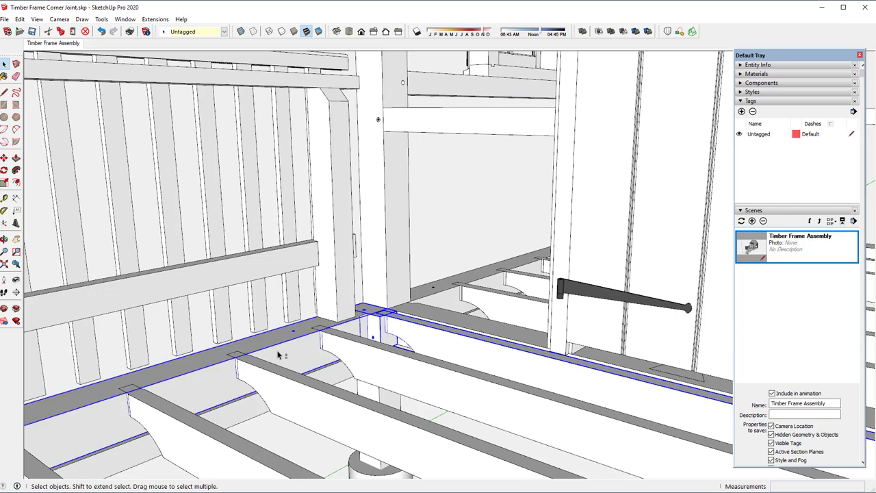
right_click(413, 329)
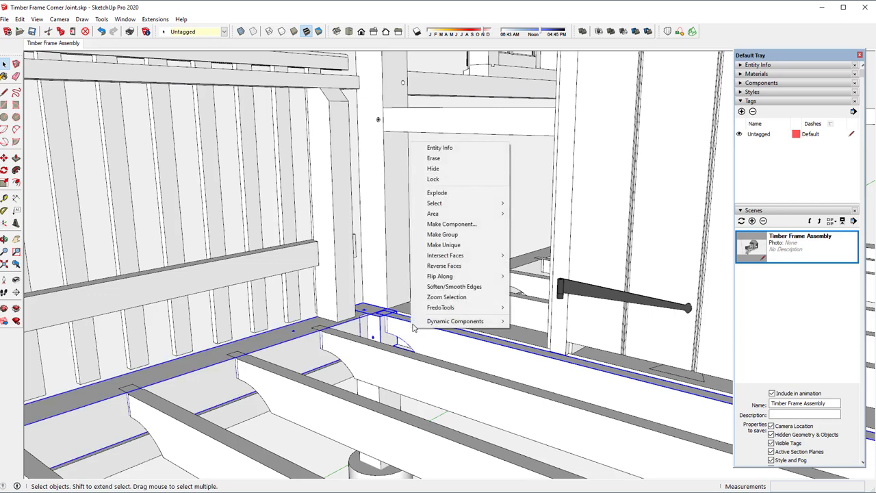
left_click(434, 169)
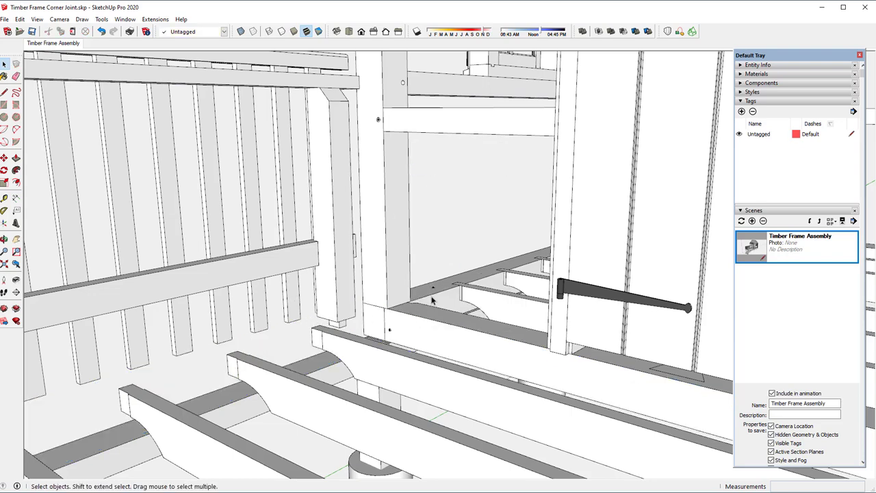
scroll(432, 299, "up", 1)
scroll(432, 300, "up", 1)
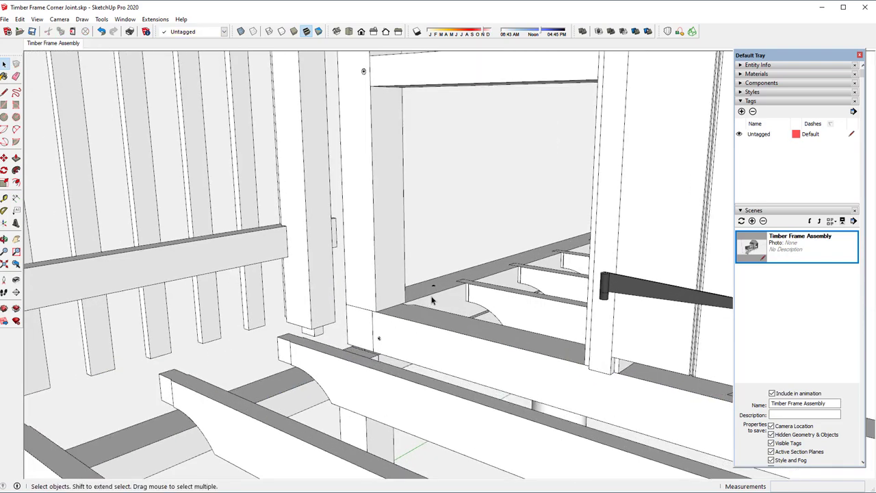
scroll(432, 300, "up", 1)
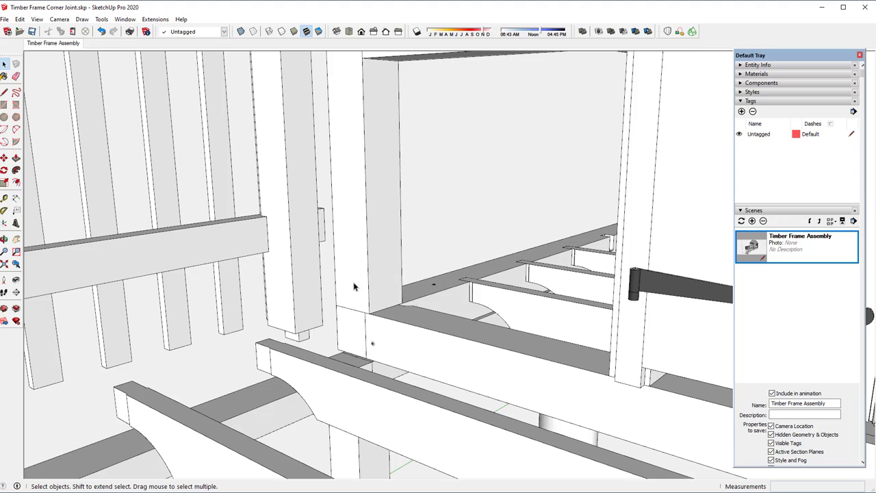
Step: Select the vertical corner post, the sill beam and the pieces enclosed at the joint corner
left_click(368, 234)
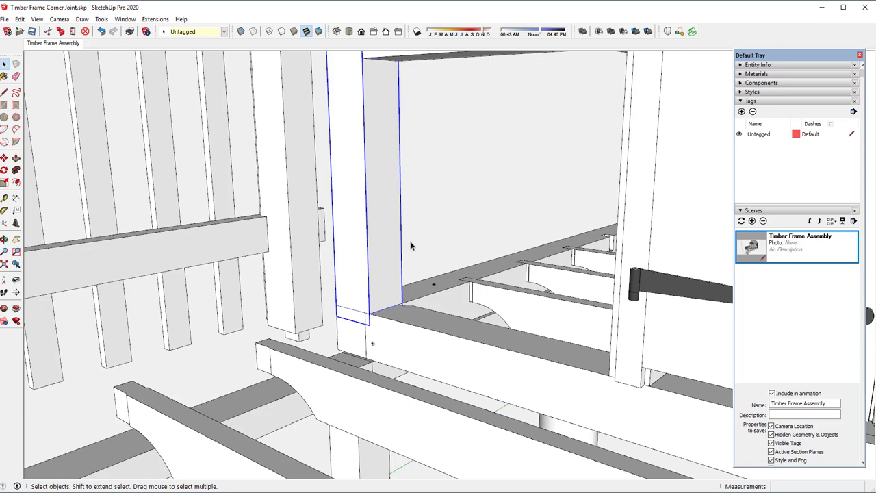
left_click(453, 291)
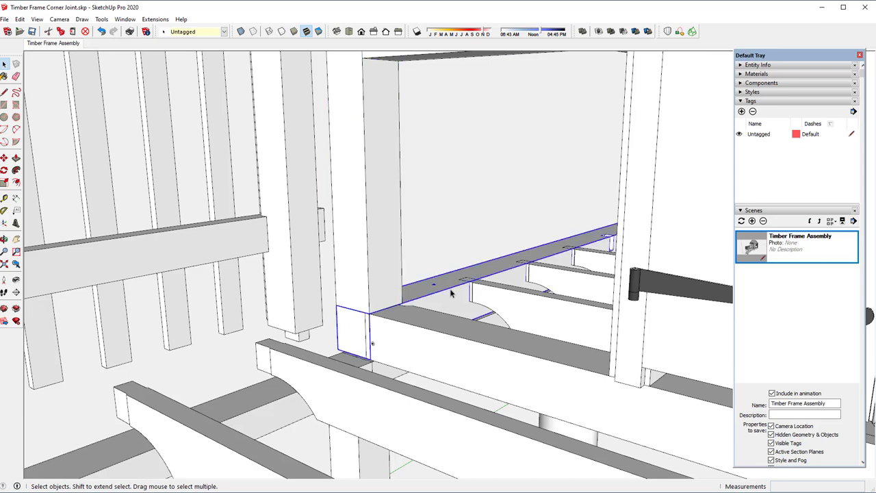
left_click(429, 338)
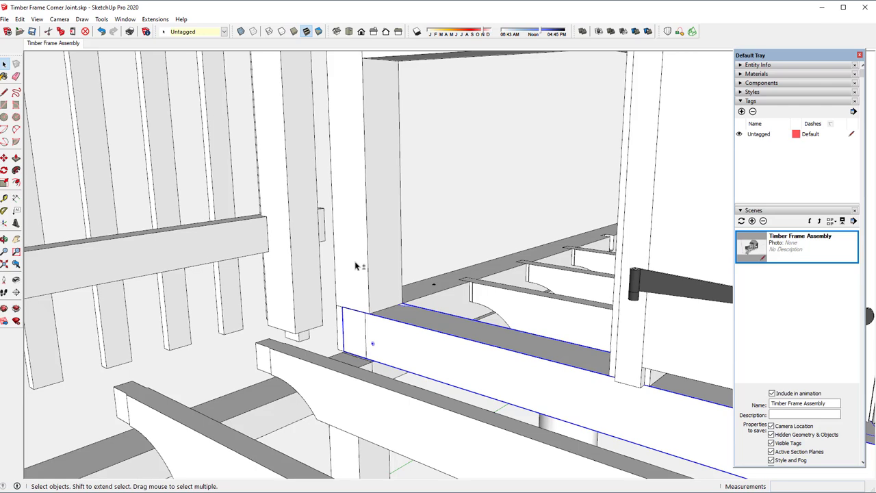
left_click(355, 266, "shift")
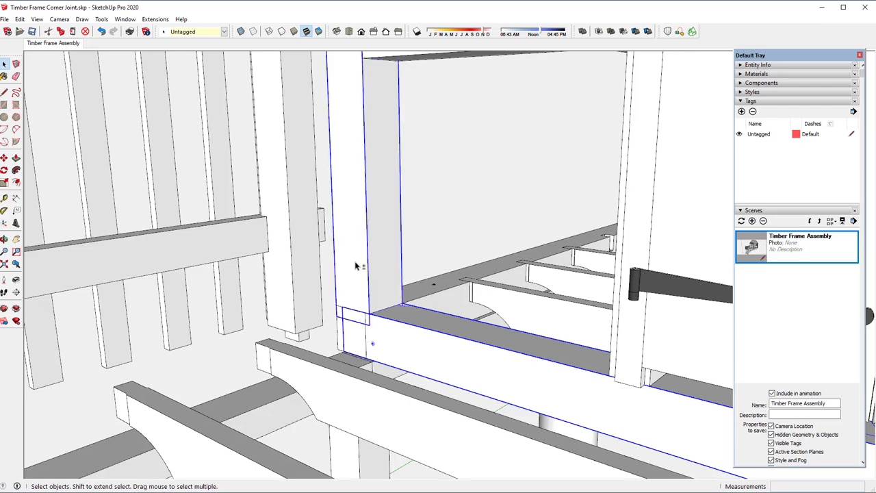
left_click(438, 294, "shift")
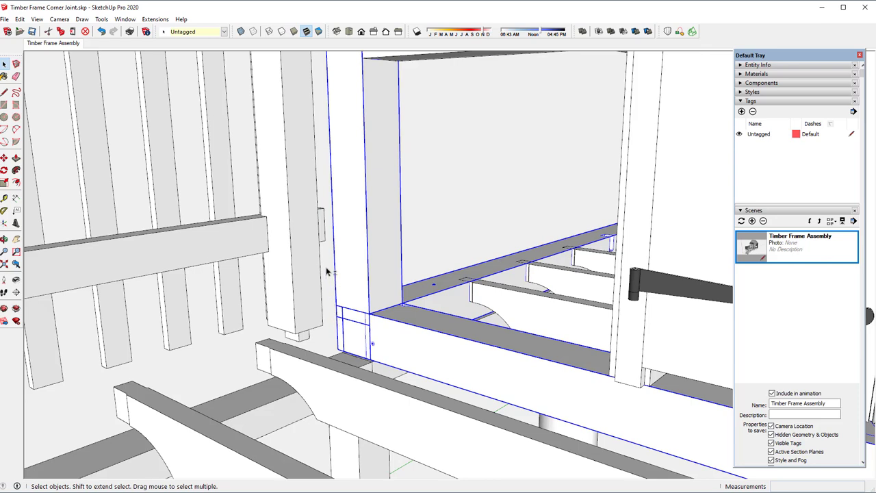
mouse_move(340, 329)
left_mouse_down("shift")
mouse_move(427, 389)
mouse_move(435, 409)
left_mouse_up("shift")
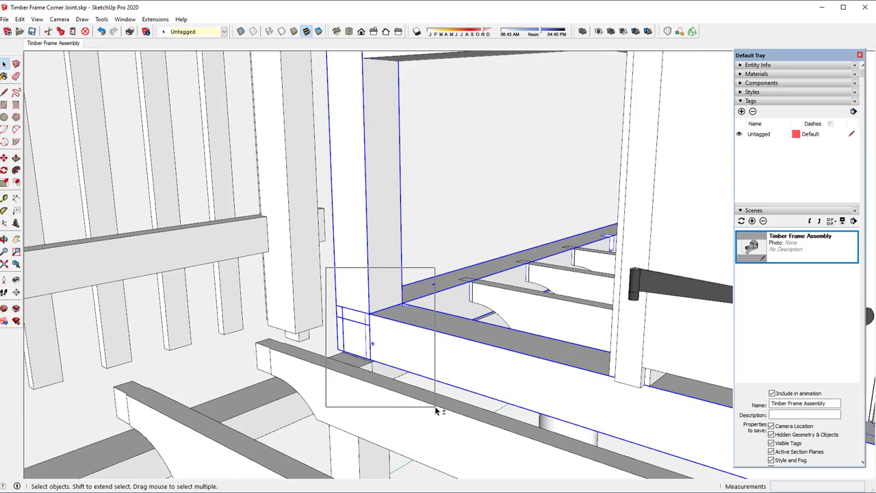
left_click_drag(435, 409, 435, 409, "shift")
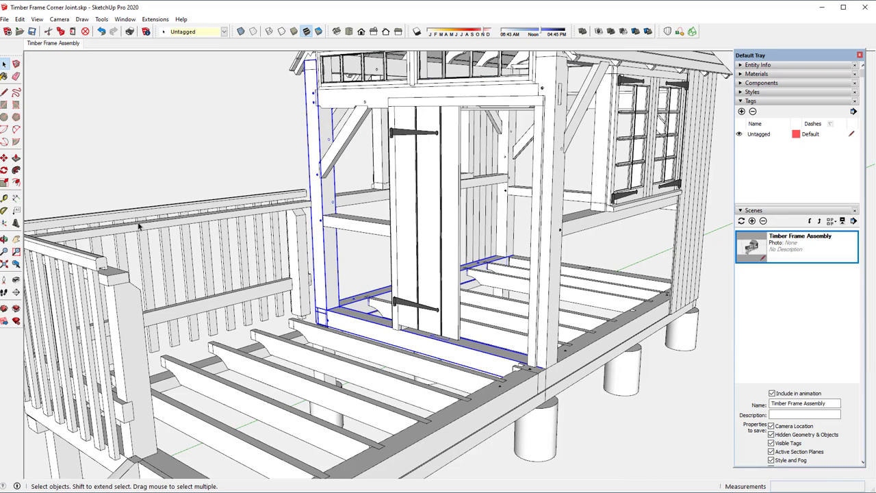
Step: Copy the selected corner joint pieces and paste a copy, zoomed out to place it
left_click(19, 19)
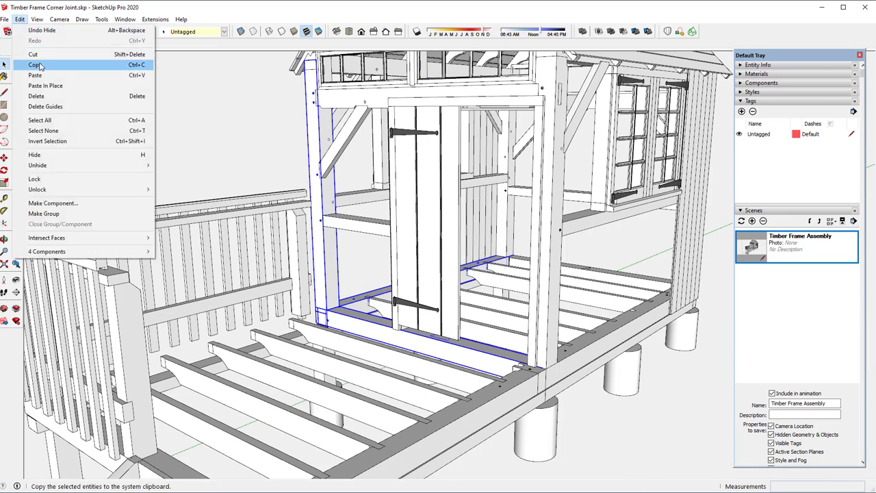
left_click(36, 66)
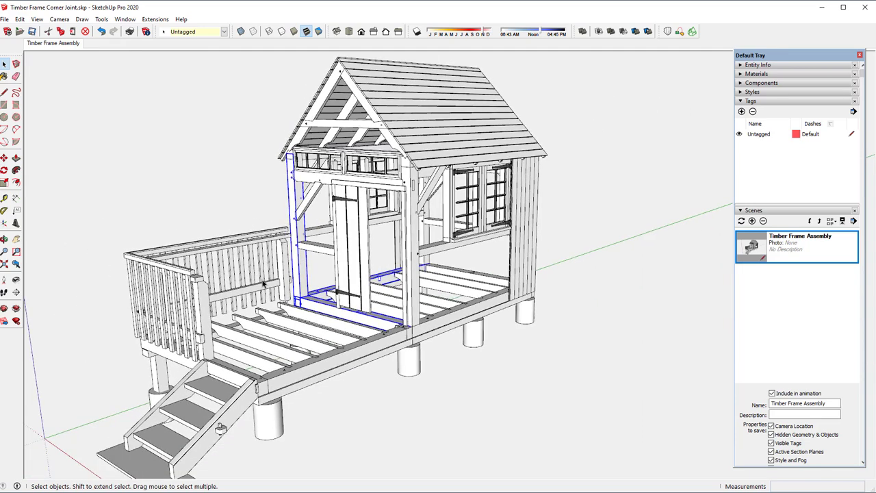
left_click(21, 20)
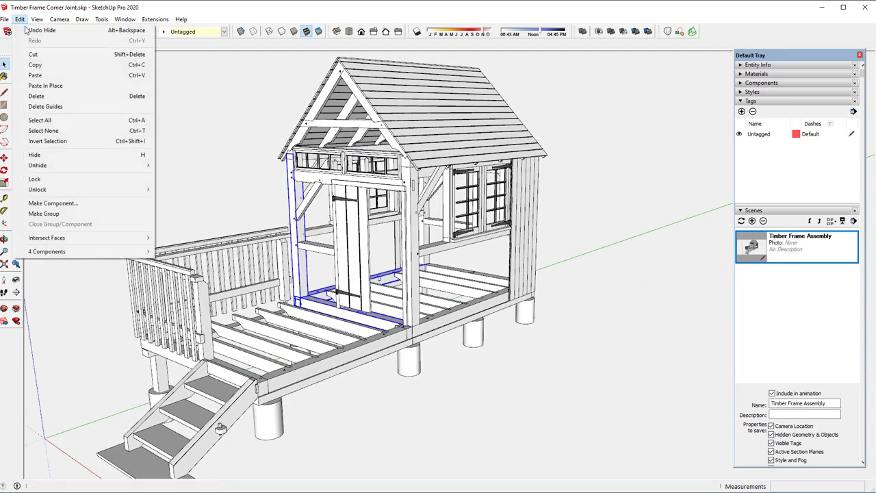
left_click(34, 75)
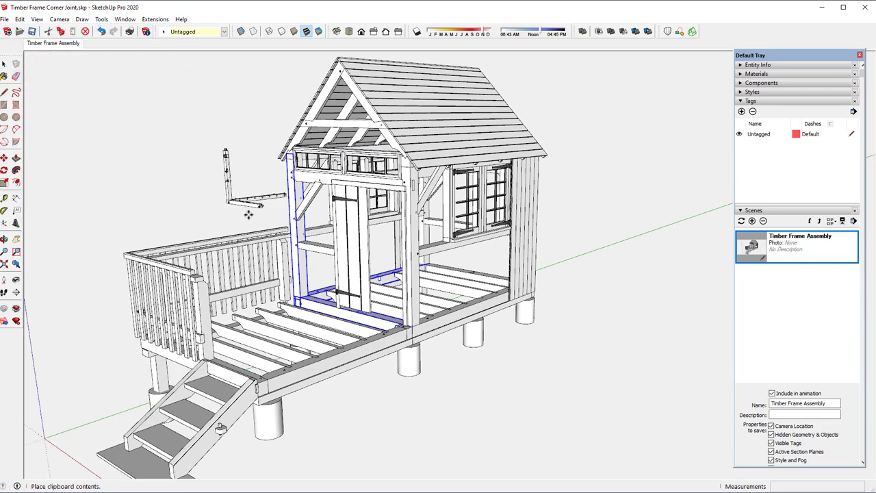
scroll(274, 349, "down", 2)
scroll(294, 301, "down", 1)
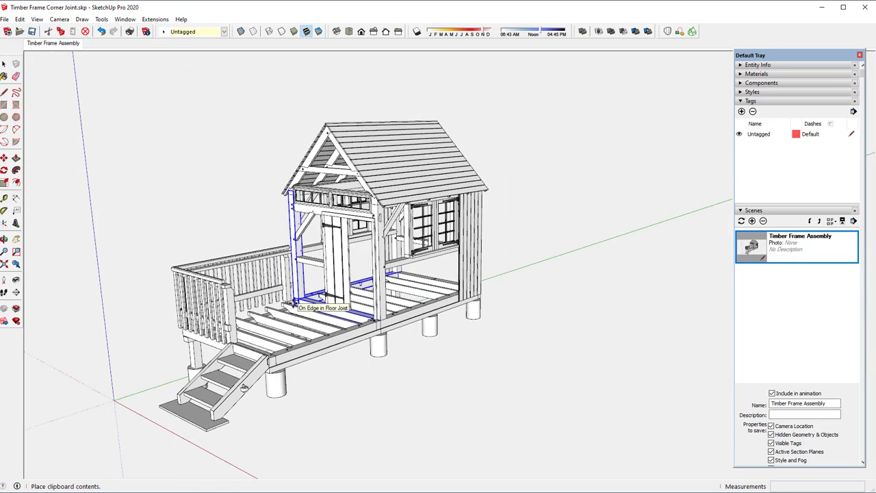
scroll(294, 301, "down", 1)
scroll(295, 301, "down", 1)
scroll(293, 301, "down", 1)
scroll(294, 301, "down", 1)
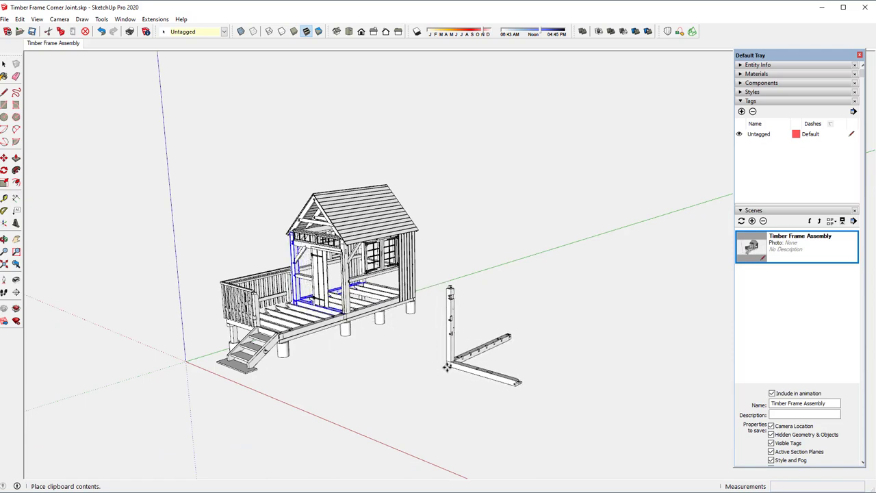
Step: Set the pasted joint down beside the house, zoom in, and clear the selection
left_click(448, 368)
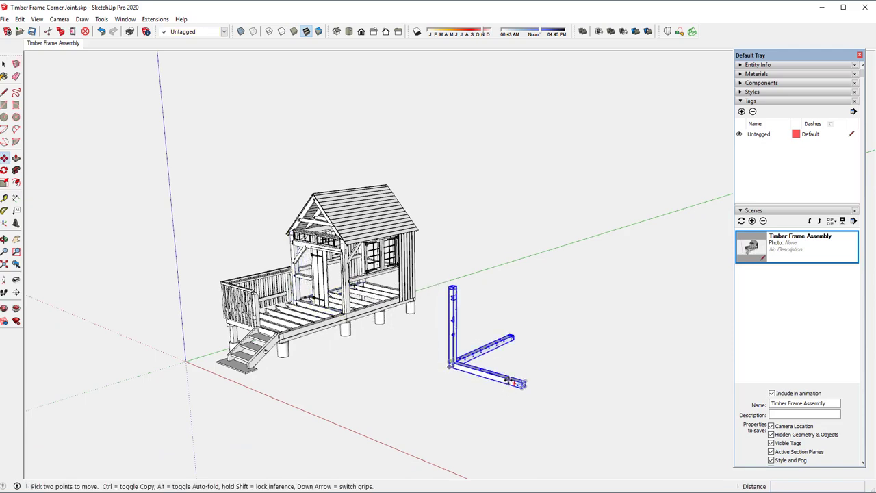
scroll(505, 383, "up", 2)
scroll(529, 387, "up", 2)
scroll(455, 359, "up", 1)
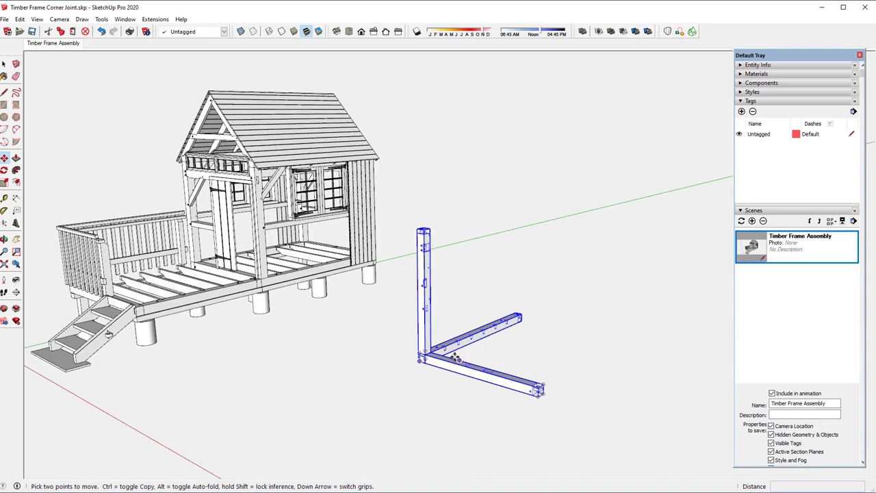
scroll(451, 363, "up", 2)
scroll(448, 364, "up", 1)
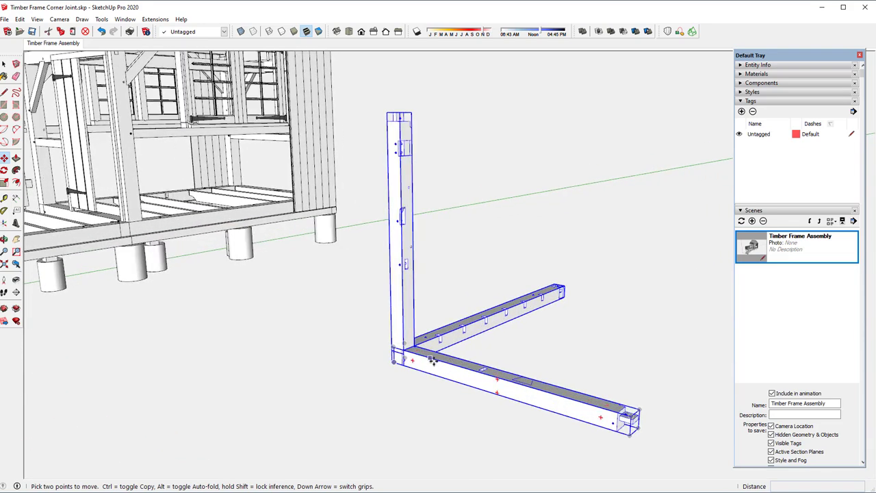
scroll(431, 359, "up", 1)
scroll(432, 366, "up", 1)
scroll(436, 373, "up", 1)
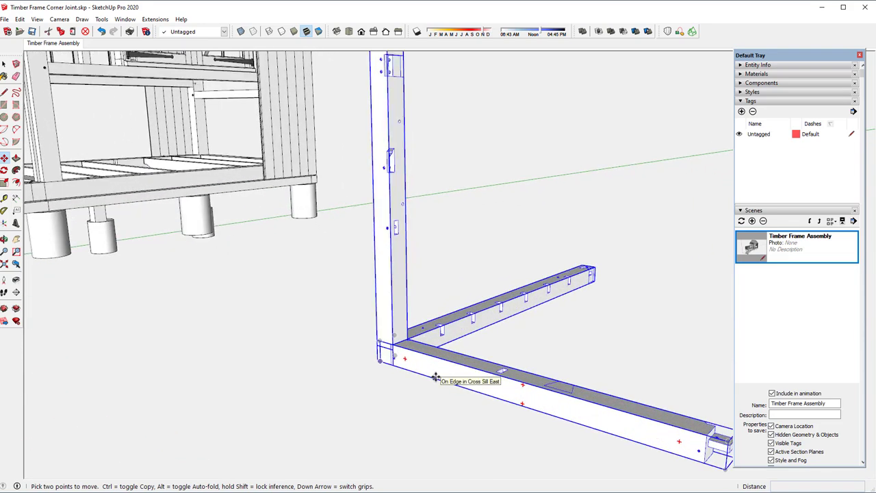
scroll(435, 374, "up", 1)
scroll(435, 375, "up", 1)
scroll(435, 374, "up", 1)
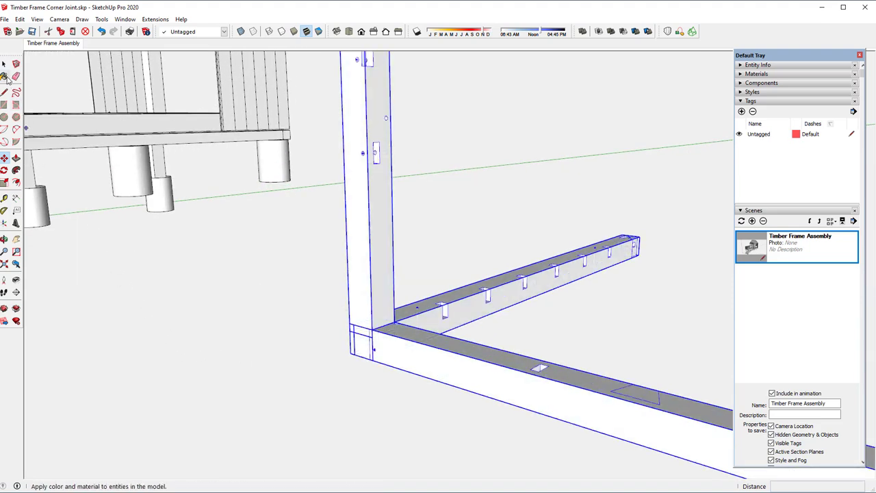
left_click(4, 65)
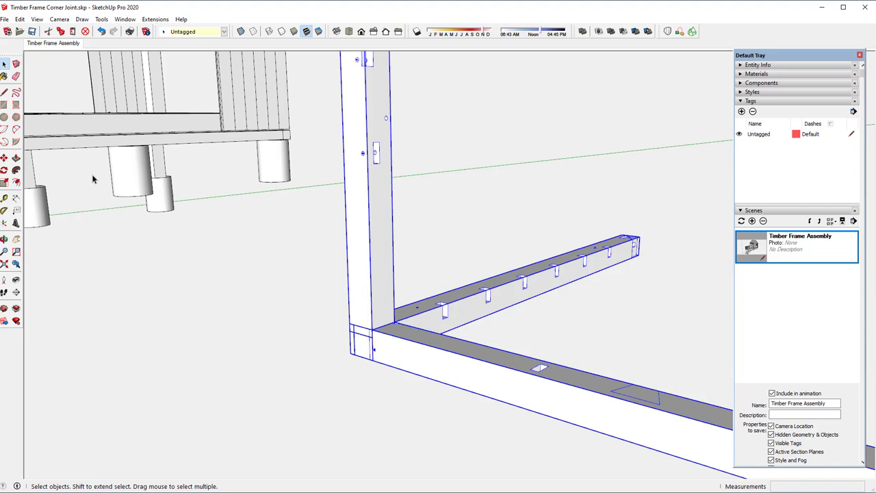
left_click(141, 275)
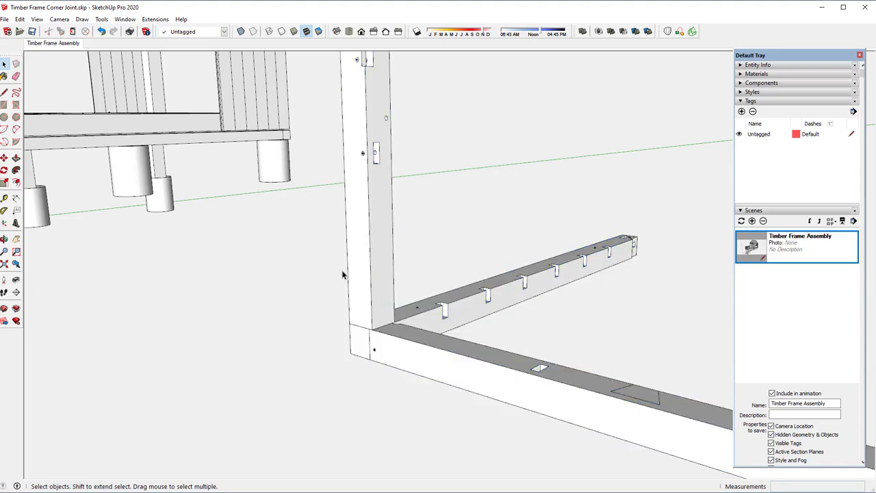
Step: Move the Corner Post up, Cross Sill East outward, and the Tenon Peg up out of its hole
left_click(4, 158)
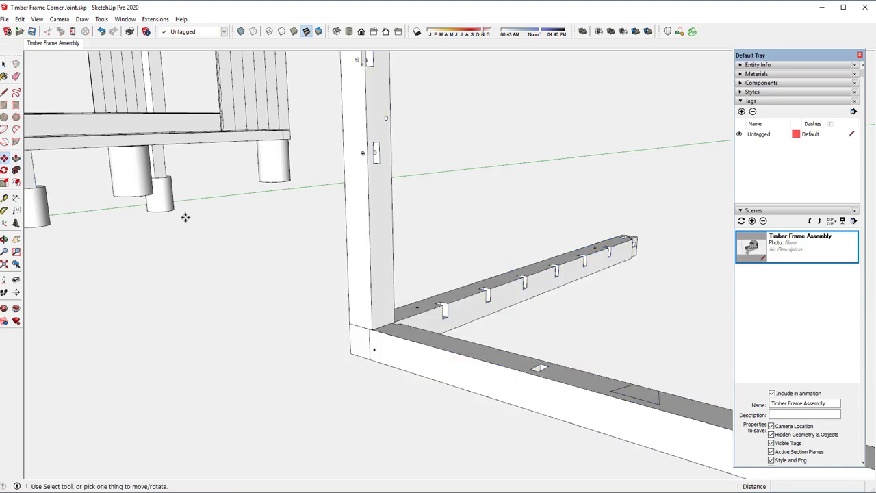
left_click(364, 264)
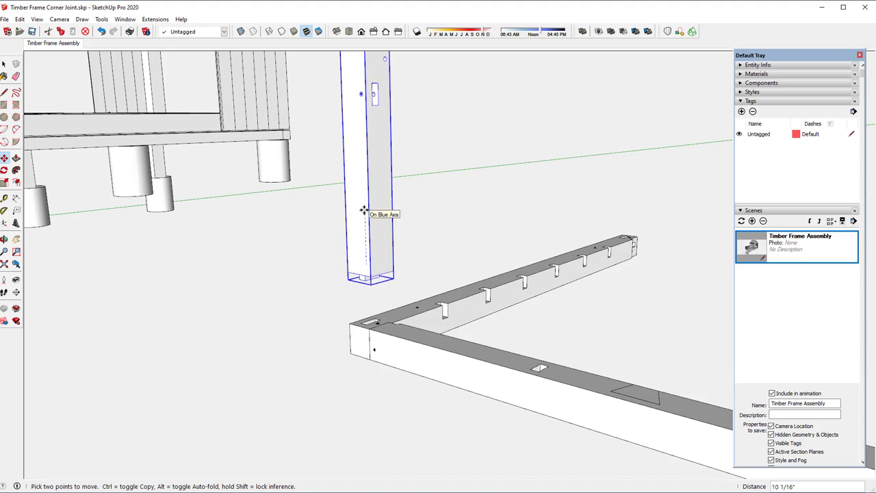
left_click(364, 207)
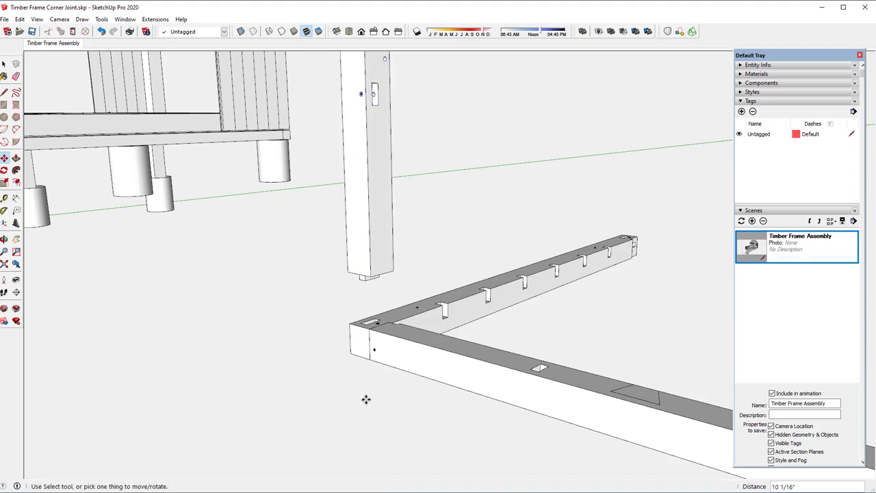
left_click(454, 369)
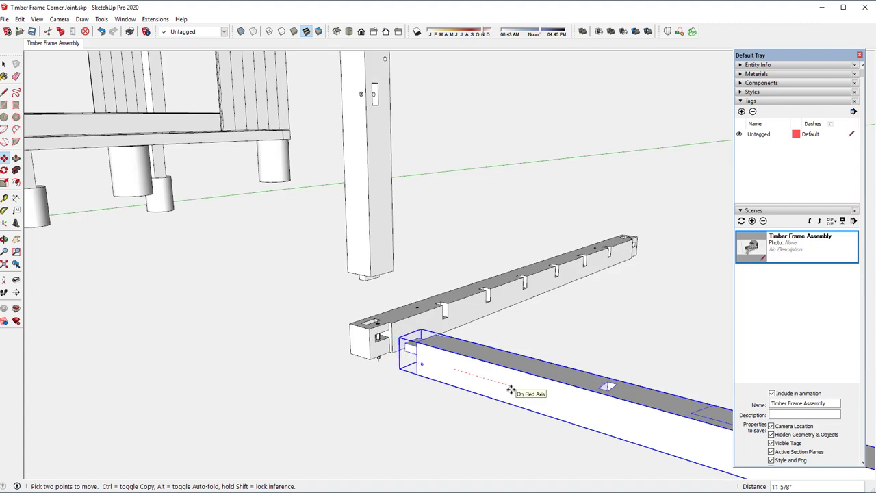
left_click(511, 389)
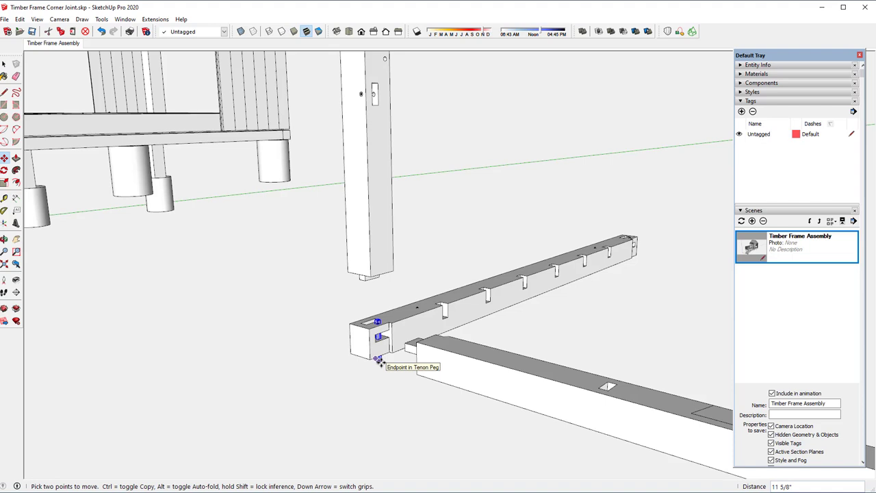
left_click(377, 359)
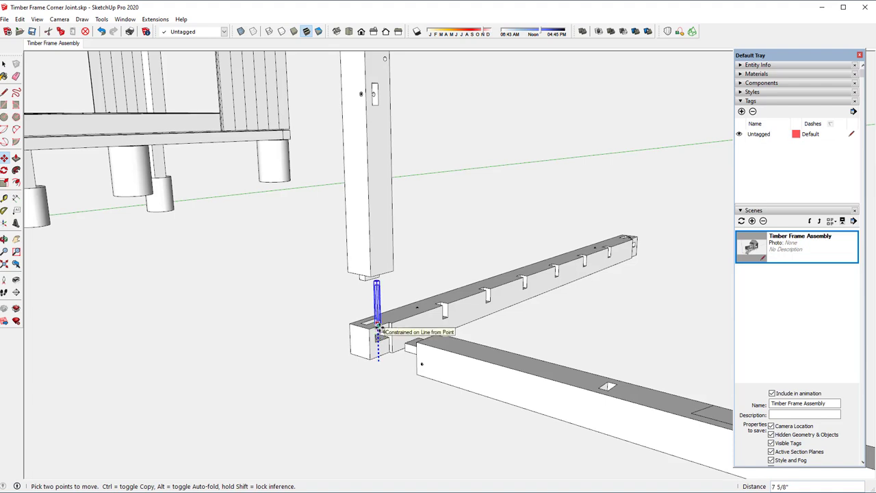
left_click(377, 328)
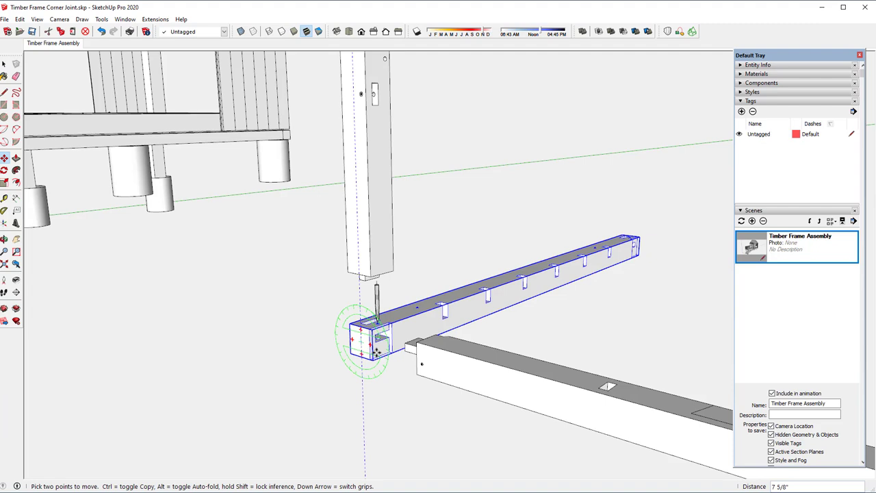
Step: Draw a vertical line from the raised post's bottom corner to the Long Sill corner
scroll(380, 346, "up", 1)
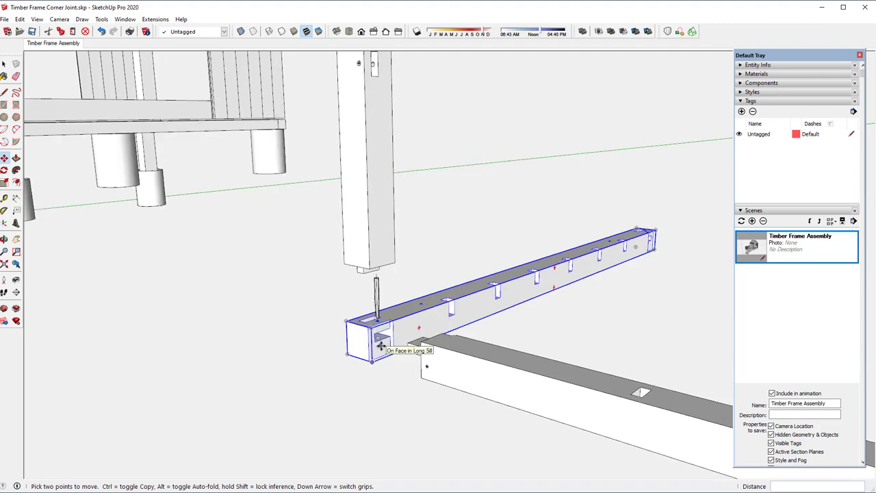
scroll(380, 346, "up", 1)
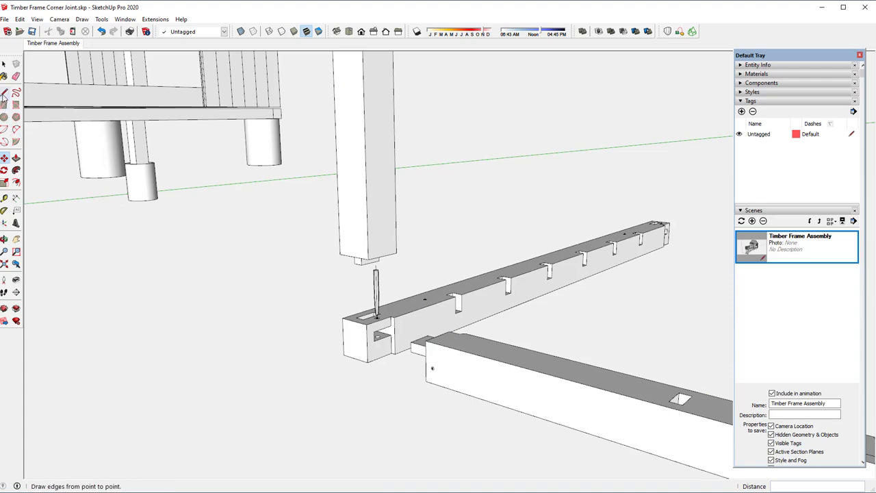
left_click(4, 92)
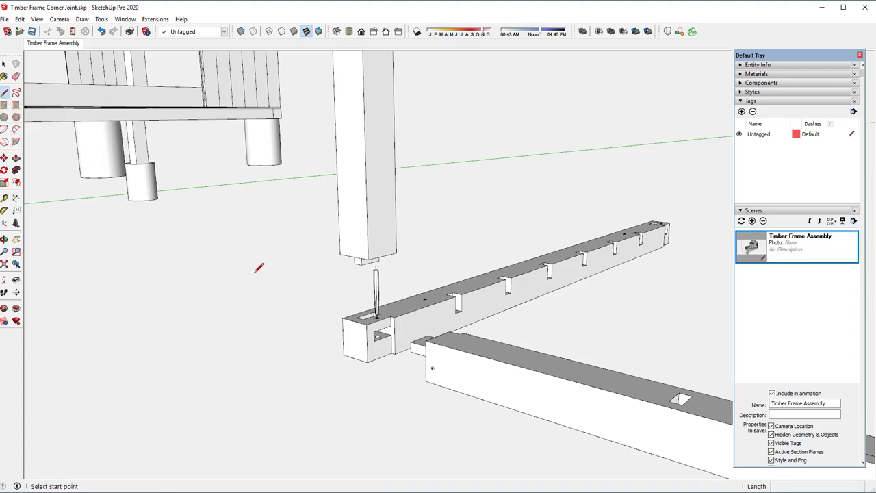
left_click(340, 253)
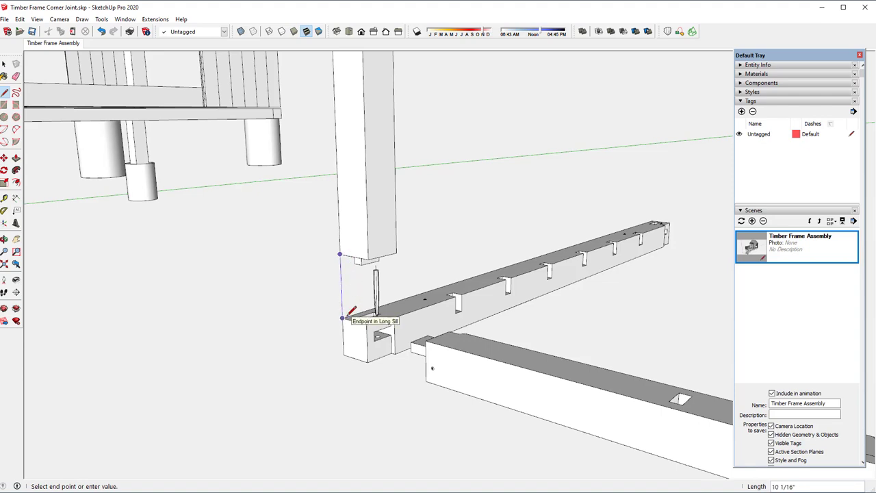
left_click(341, 317)
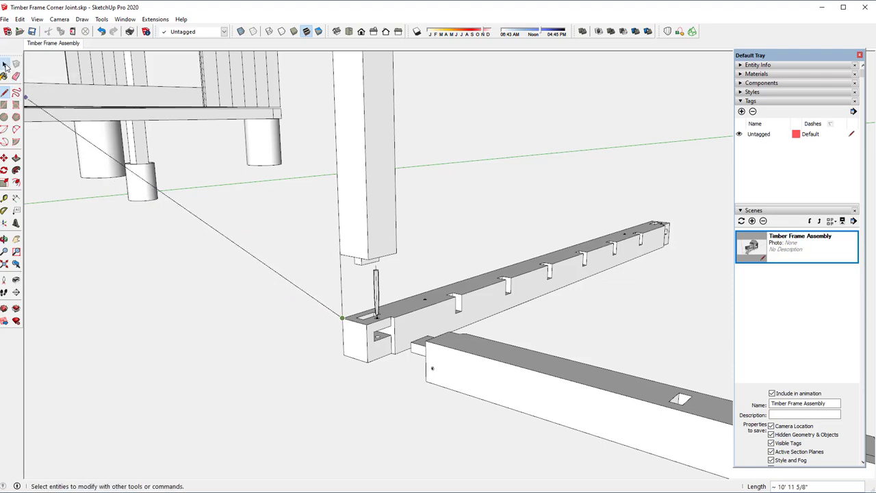
left_click(5, 65)
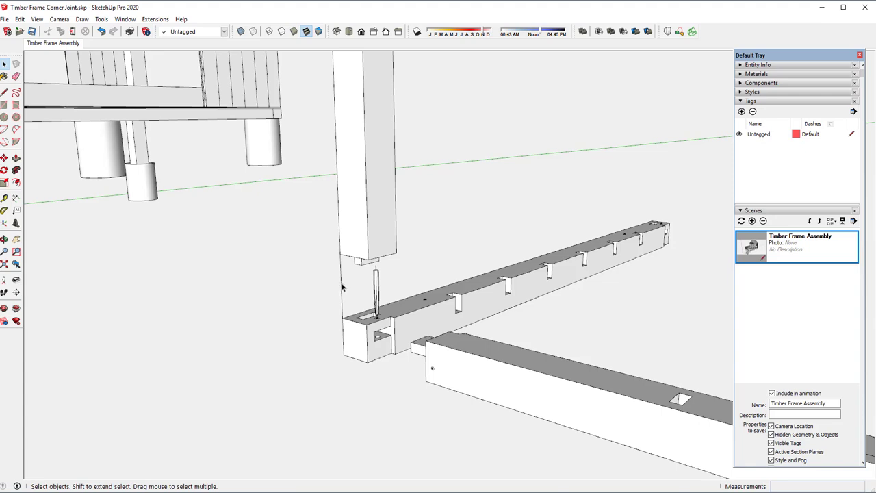
Step: With the connection line selected, add a new tag and give it a long-dash style
left_click(341, 287)
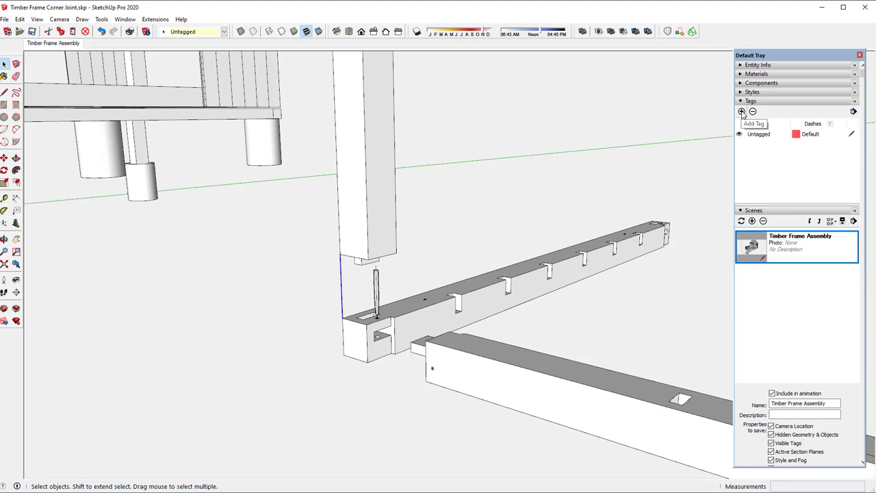
left_click(742, 111)
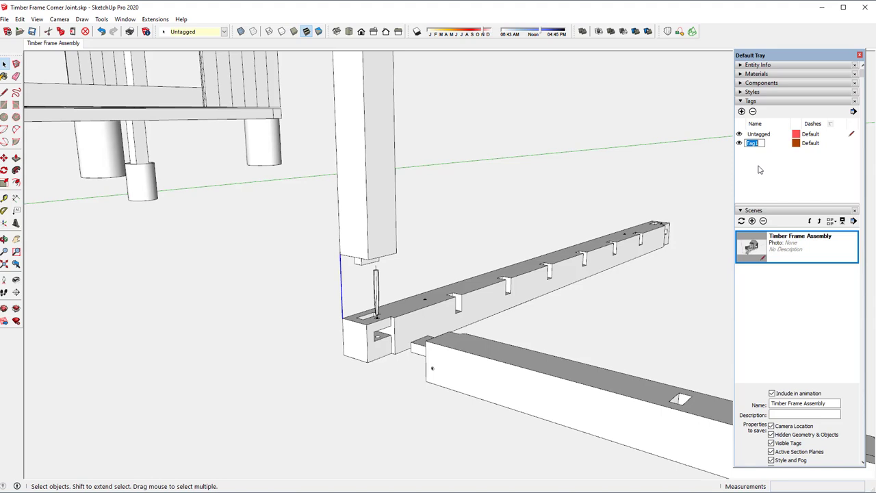
type("Ph")
type("antom line")
left_click(810, 144)
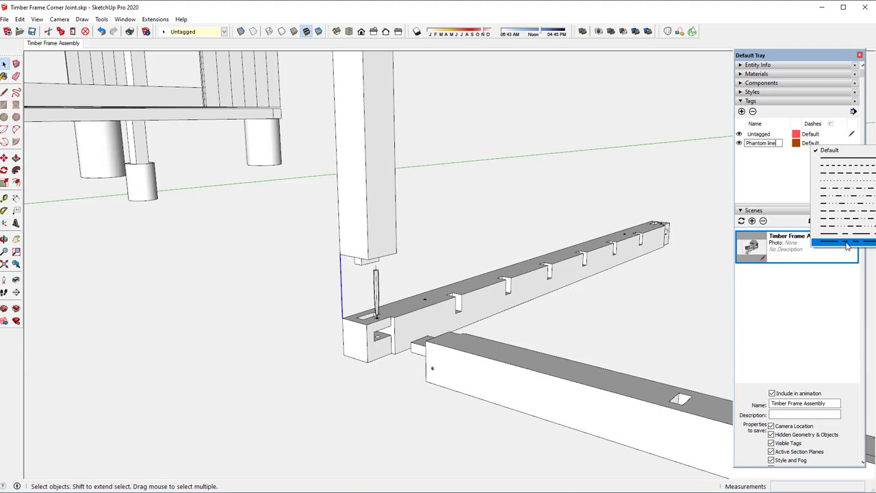
left_click(846, 245)
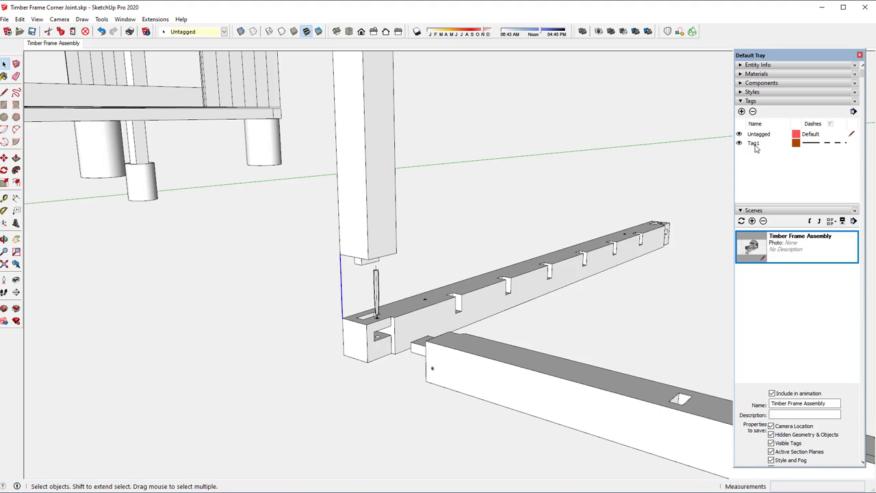
Step: Rename Tag1 to 'Phantom Line' and assign the selected post-to-sill line to it
double_click(754, 143)
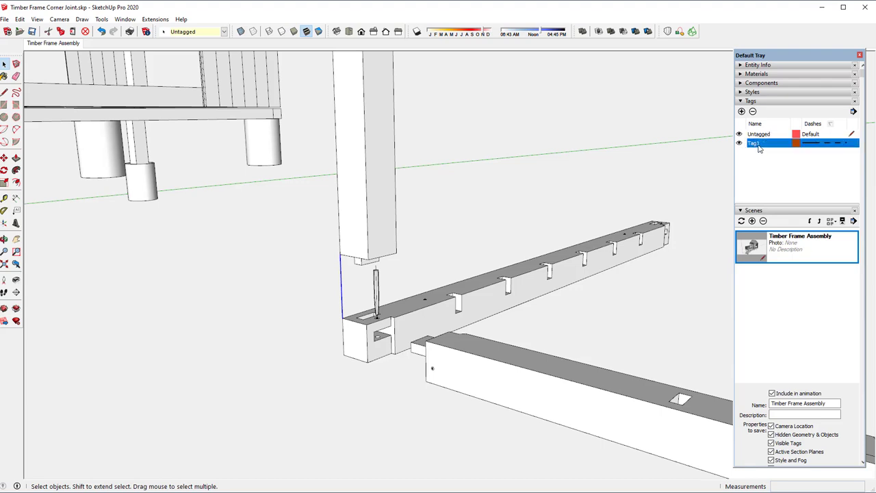
double_click(757, 144)
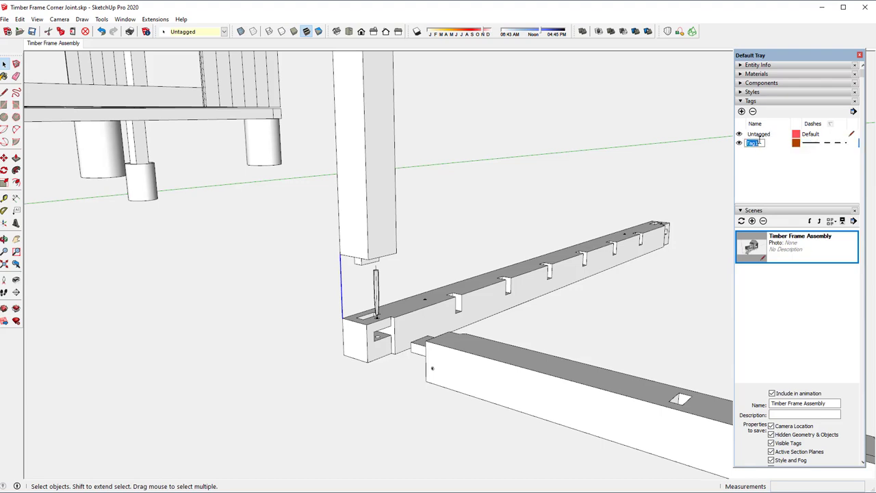
type("Ph")
type("antom Line")
left_click(764, 156)
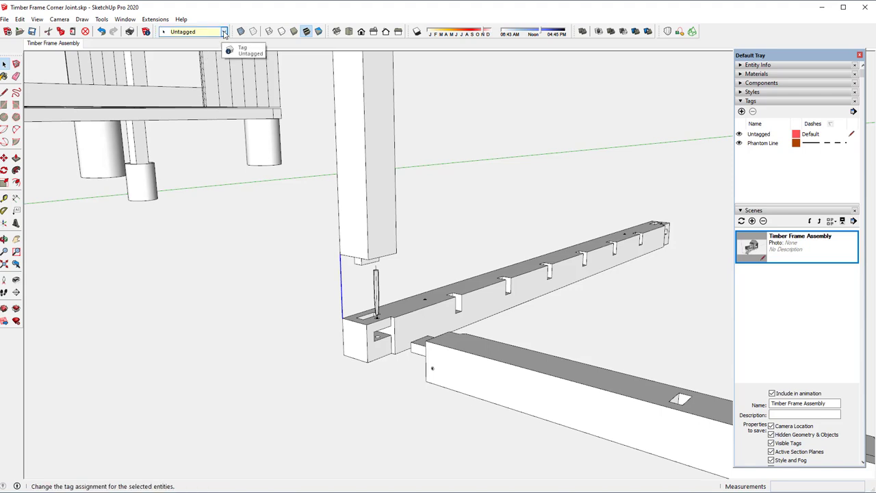
left_click(224, 34)
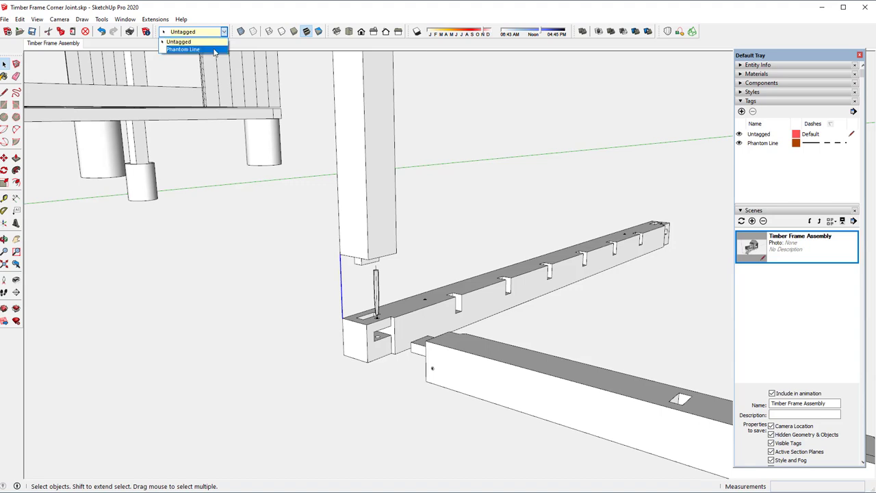
left_click(214, 50)
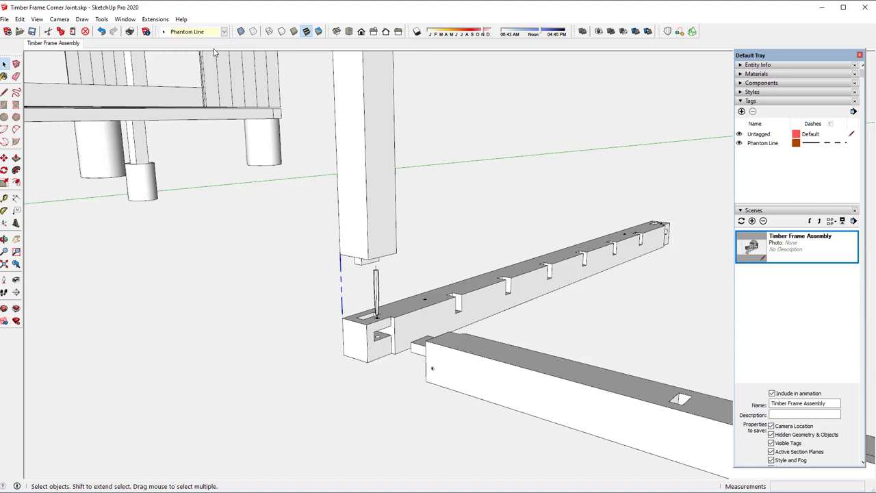
Step: Draw two more vertical lines from the post's bottom corners down to the Long Sill
left_click(249, 304)
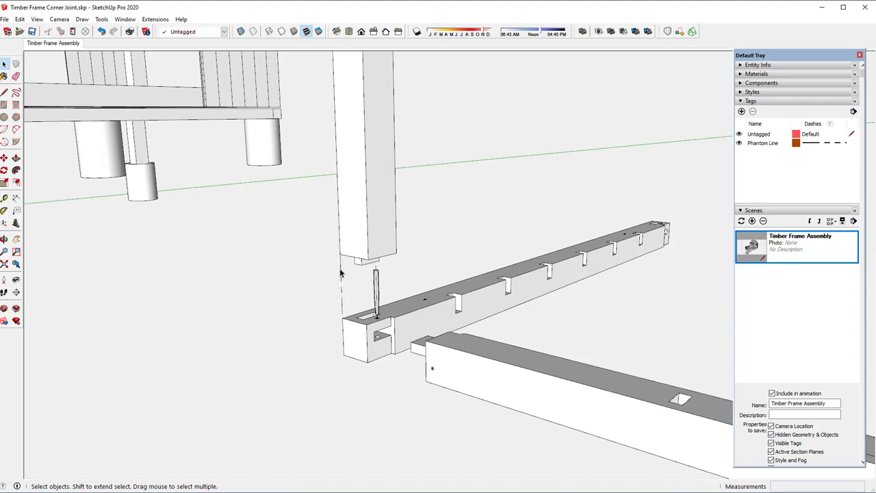
left_click(5, 91)
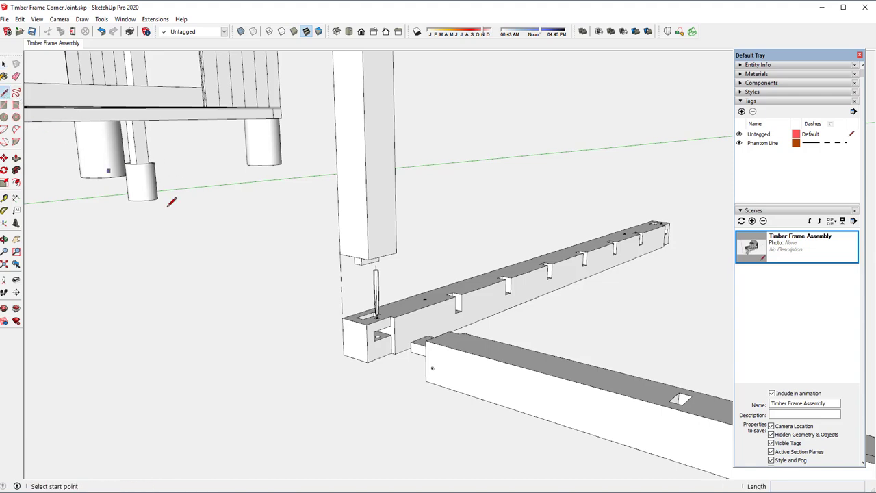
left_click(368, 259)
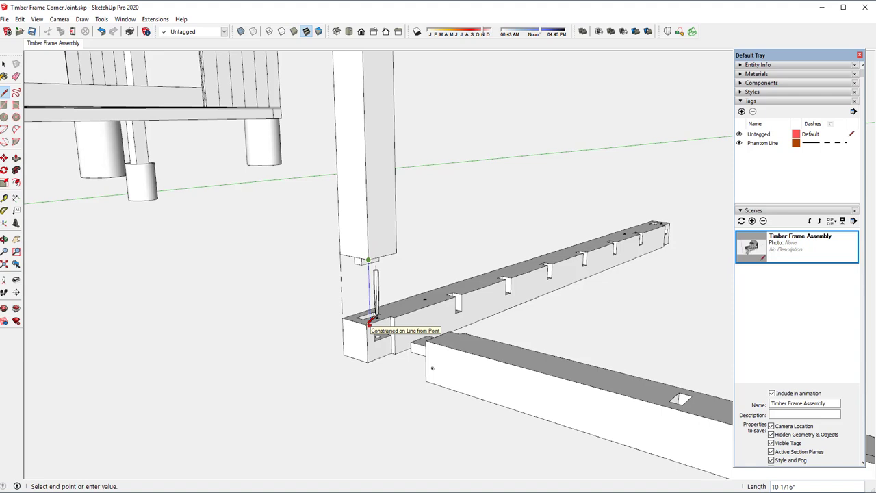
left_click(369, 323)
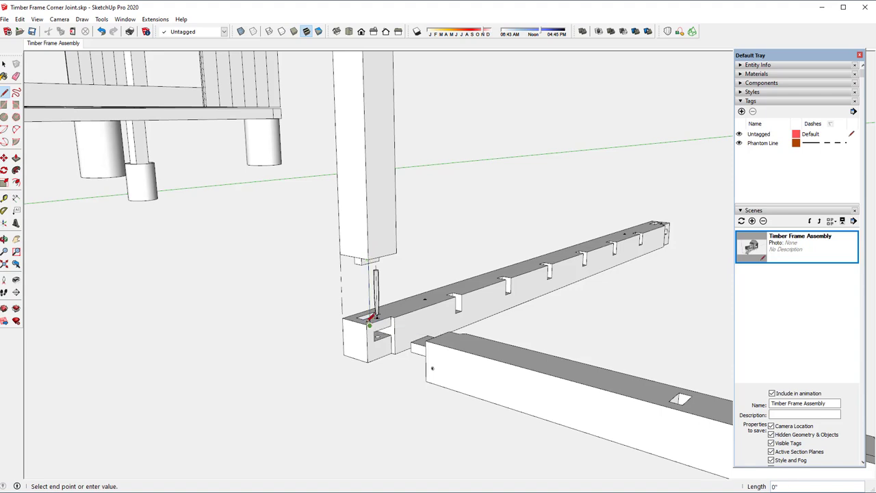
key("Escape")
left_click(396, 253)
left_click(396, 316)
key("Escape")
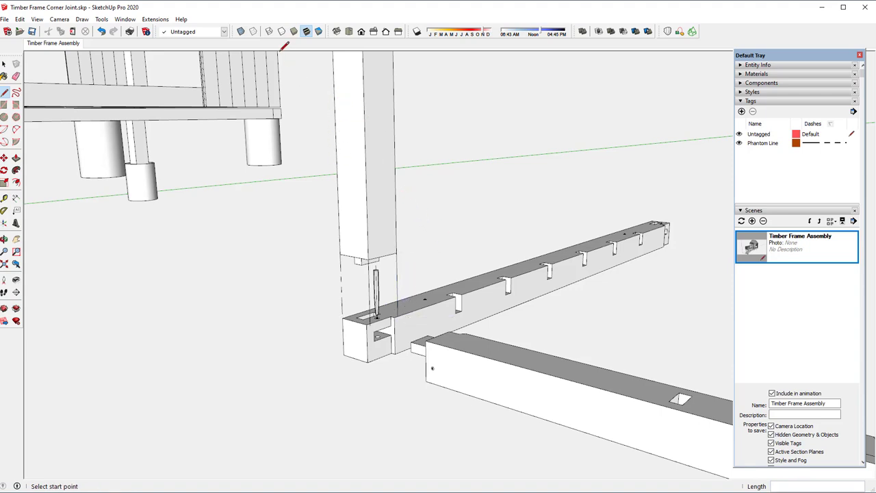
Step: Turn on dashed back edges and draw a hidden vertical line from post to Long Sill
left_click(253, 32)
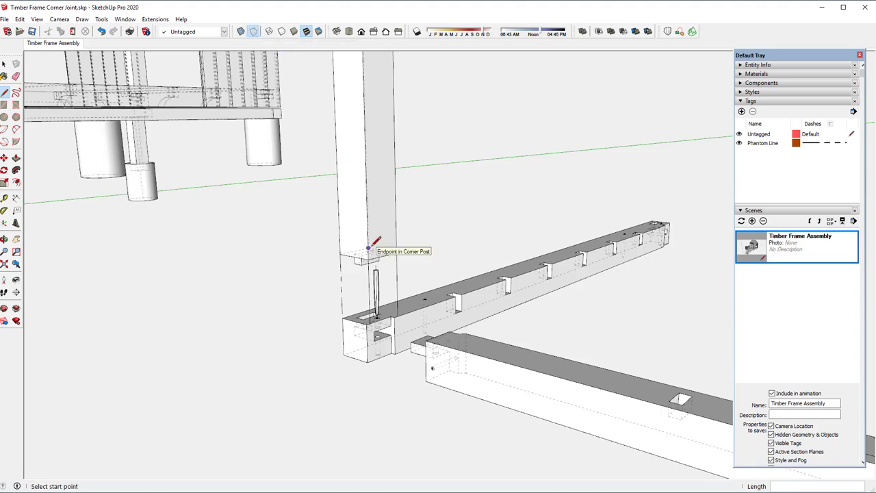
left_click(368, 247)
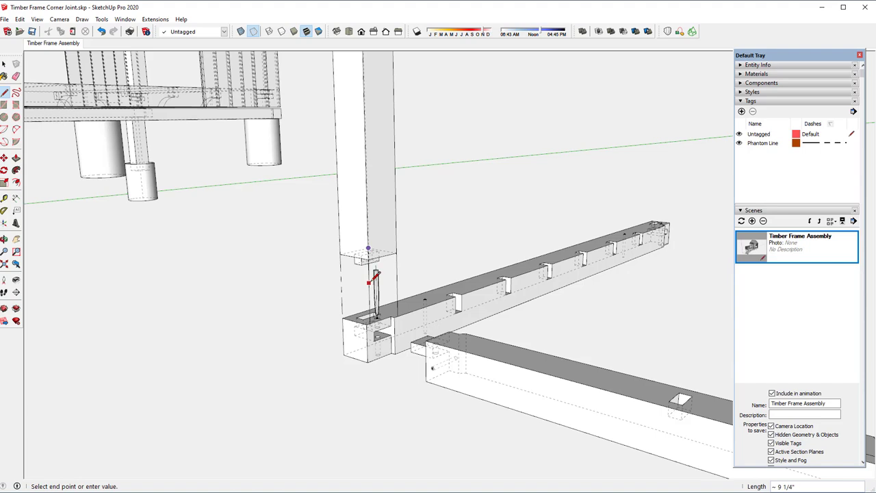
mouse_move(370, 280)
middle_mouse_down()
mouse_move(371, 272)
mouse_move(387, 283)
middle_mouse_up()
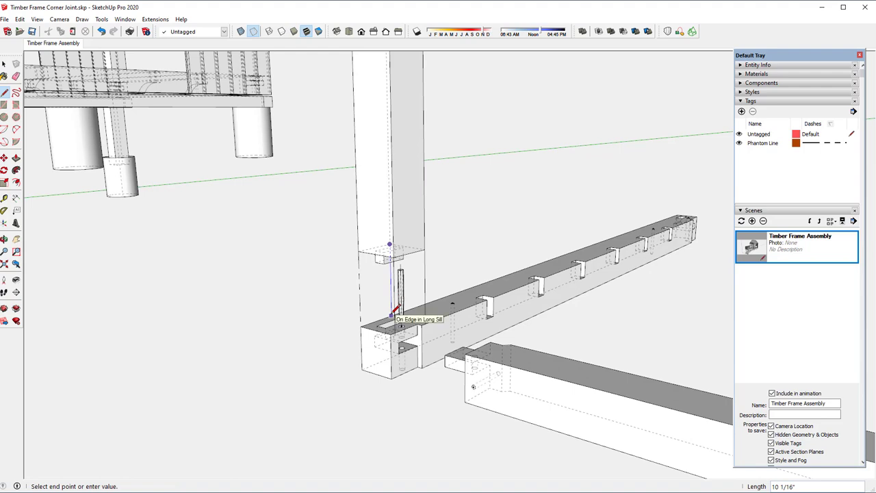
left_click(391, 315)
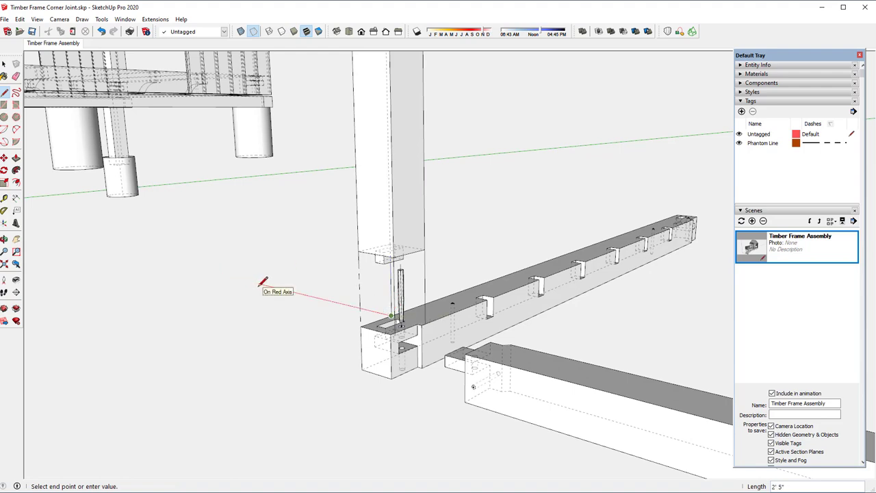
key("Escape")
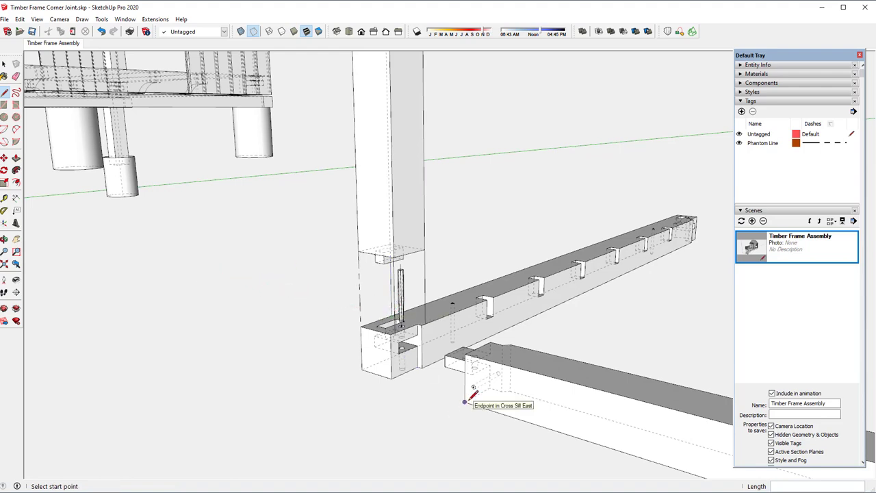
Step: Draw bottom and top connection lines from Cross Sill East to the Long Sill
left_click(465, 401)
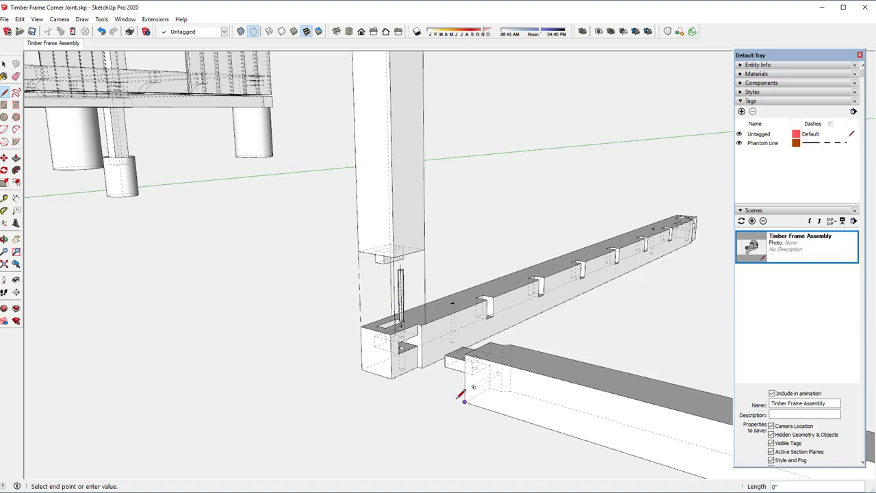
left_click(391, 378)
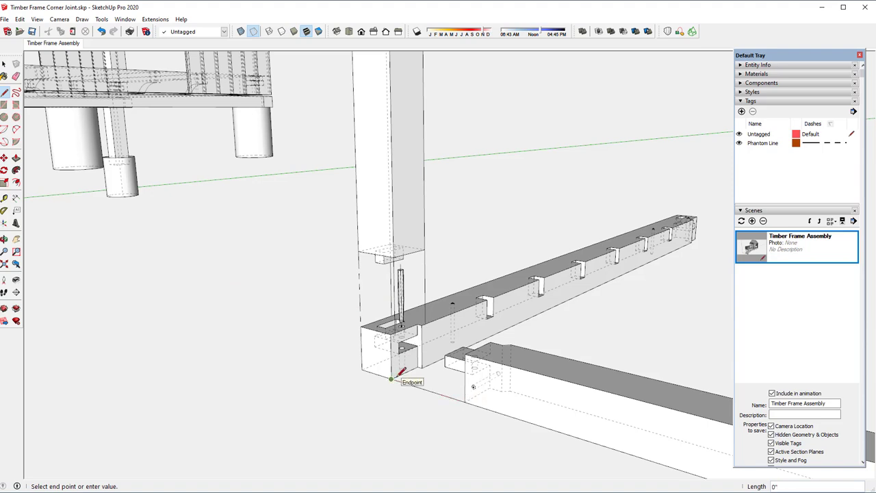
key("Escape")
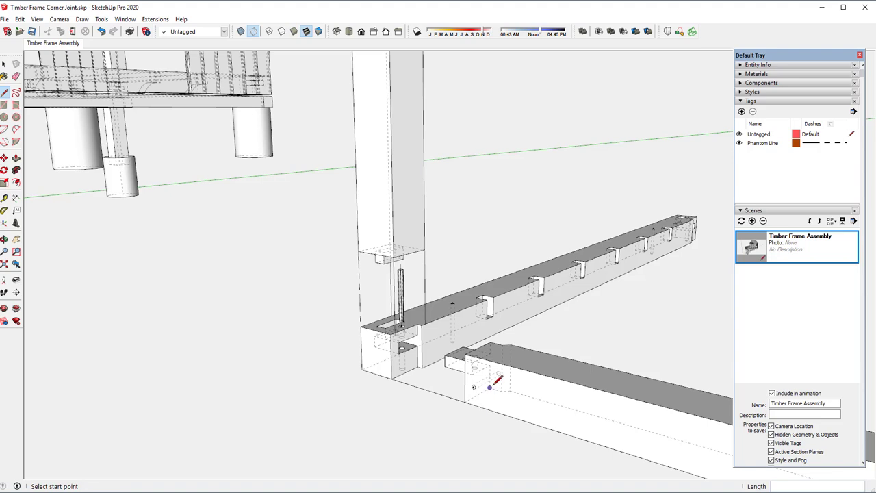
left_click(490, 387)
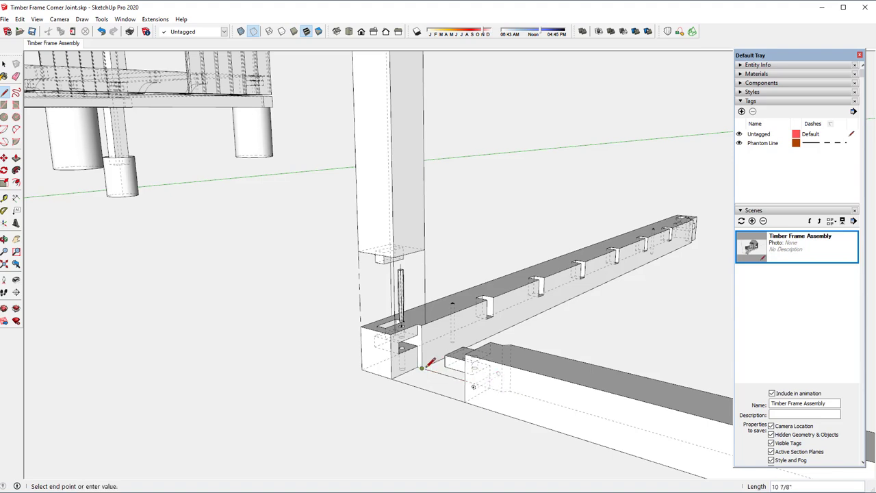
key("Escape")
left_click(489, 341)
left_click(415, 322)
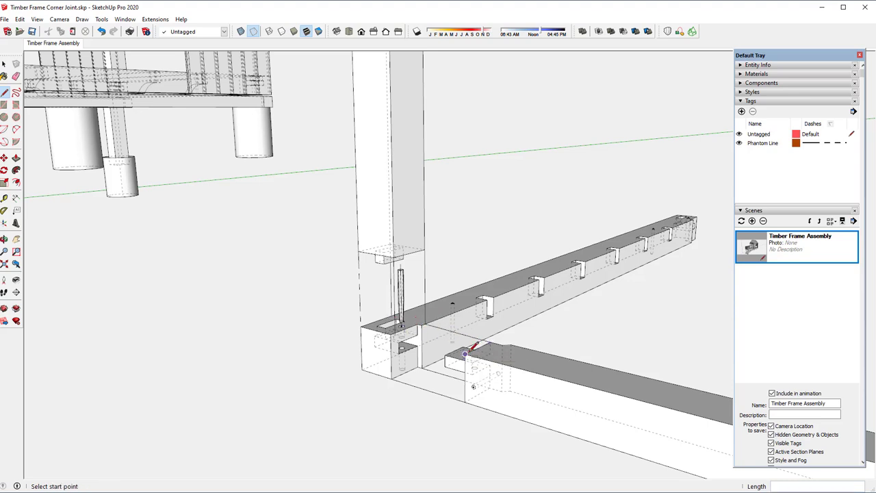
left_click(465, 353)
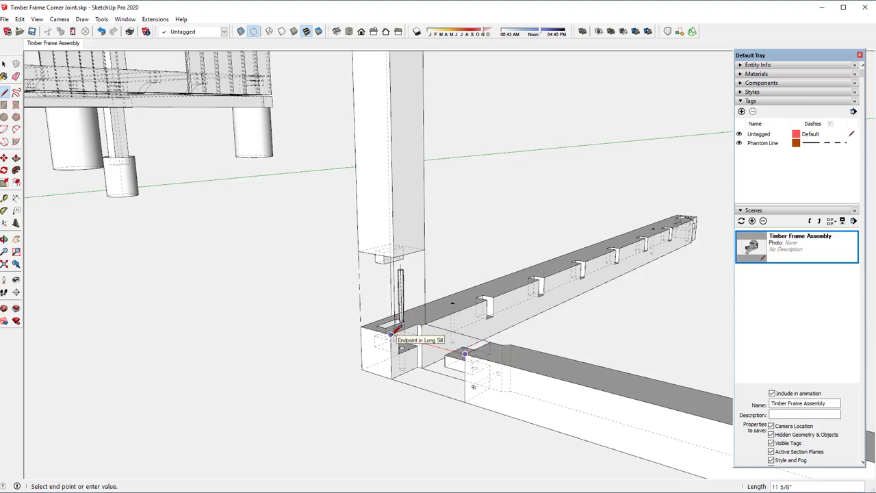
left_click(390, 335)
left_click(3, 64)
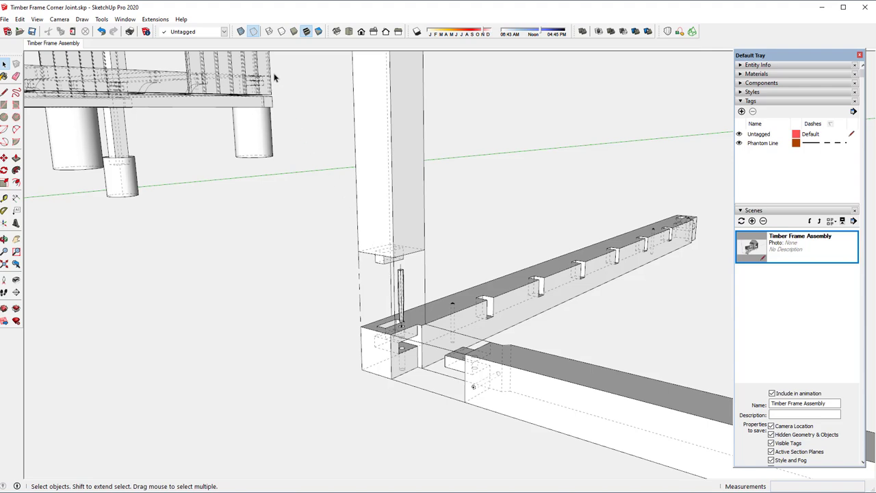
Step: Turn back edges off and put the seven post and sill connection lines on Phantom Line
left_click(254, 31)
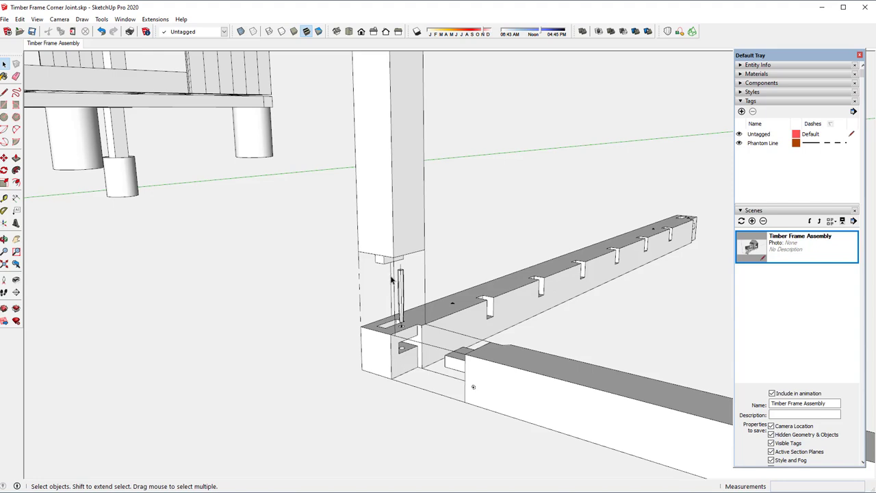
left_click(392, 279)
left_click(395, 288, "shift")
left_click(425, 275, "shift")
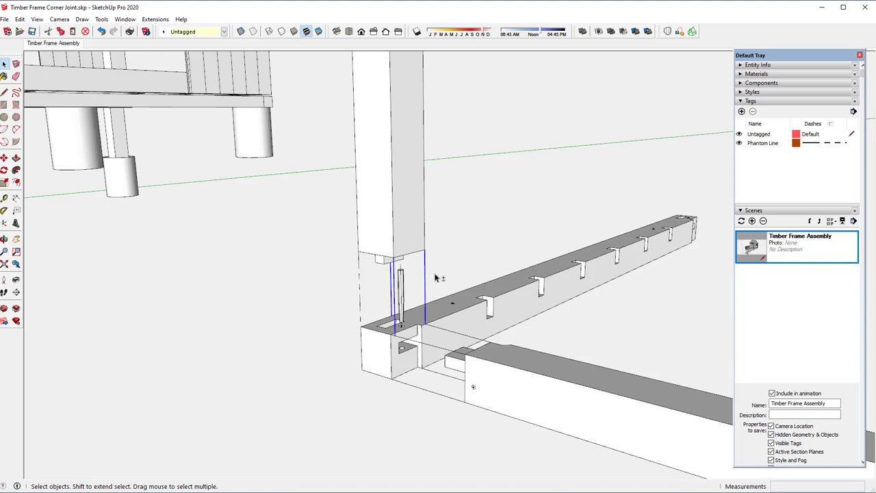
left_click(459, 333, "shift")
left_click(436, 375, "shift")
left_click(437, 346, "shift")
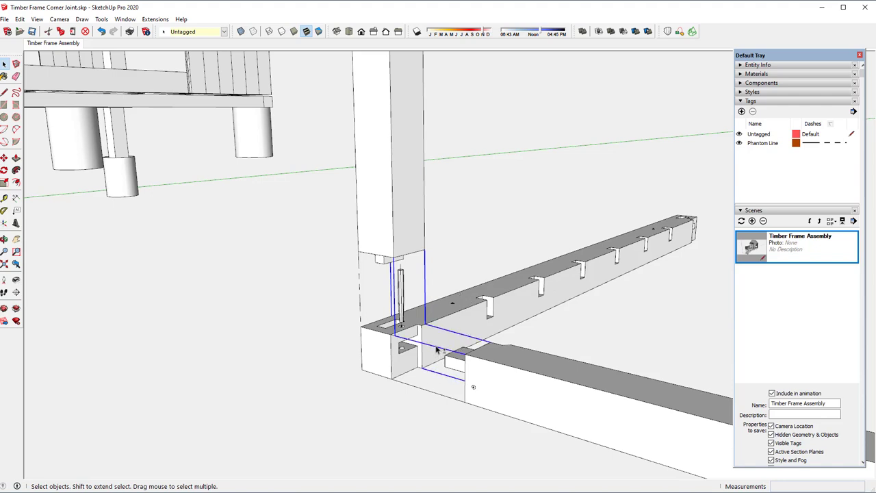
left_click(420, 387, "shift")
left_click(223, 32)
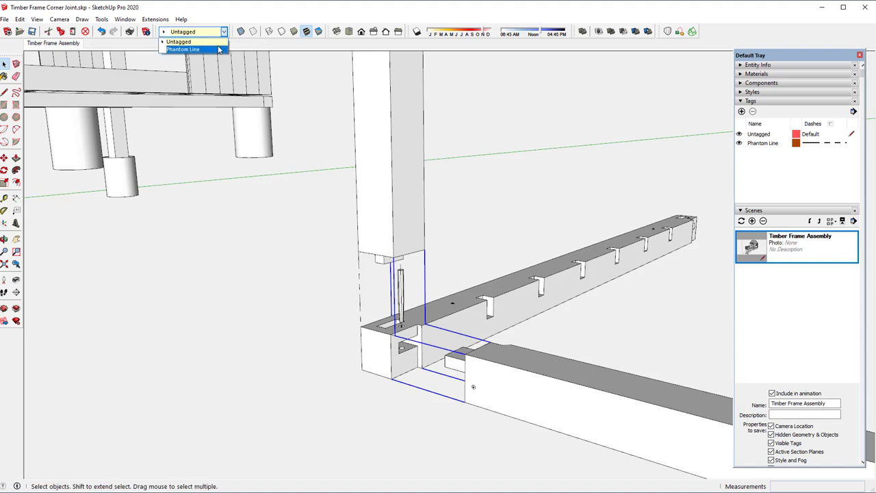
left_click(219, 49)
left_click(197, 274)
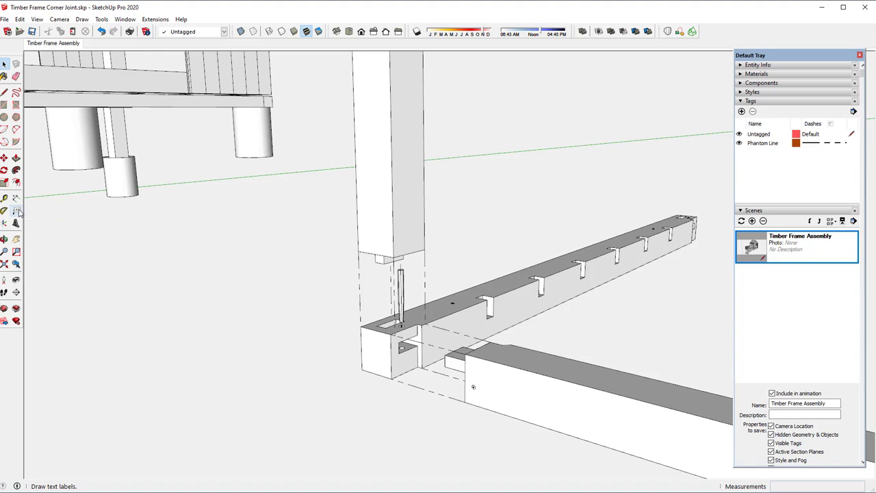
Step: Add leader labels reading 'Corner Post' on the post and 'Long Sill' on the beam
left_click(17, 211)
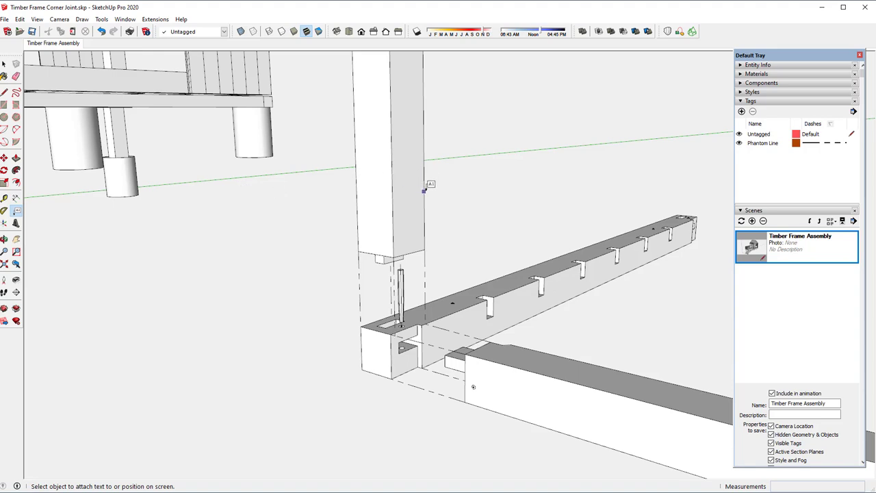
left_click(423, 190)
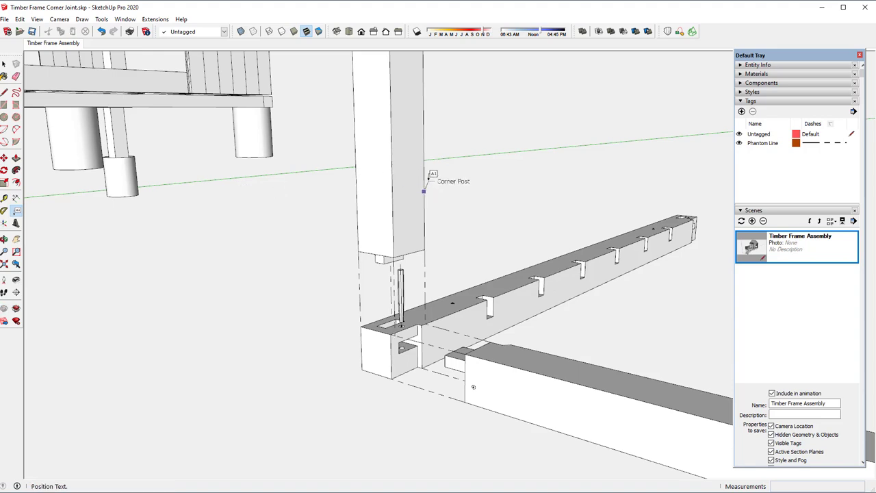
left_click(435, 182)
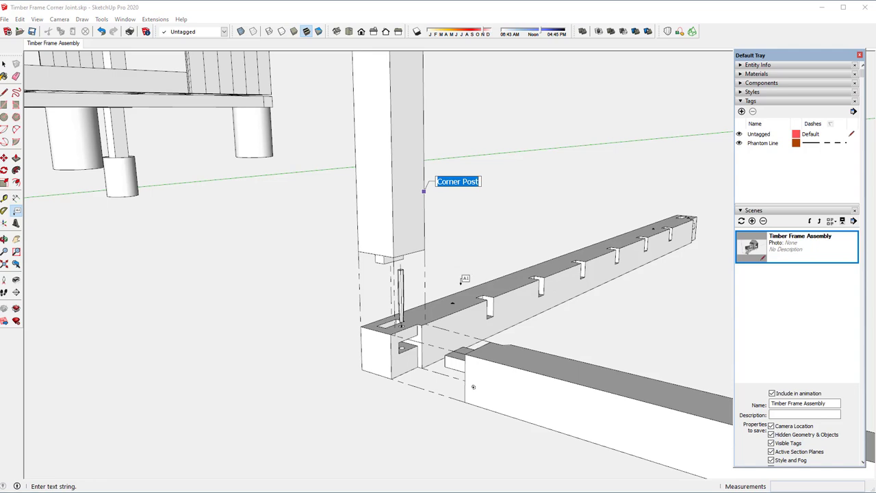
left_click(463, 289)
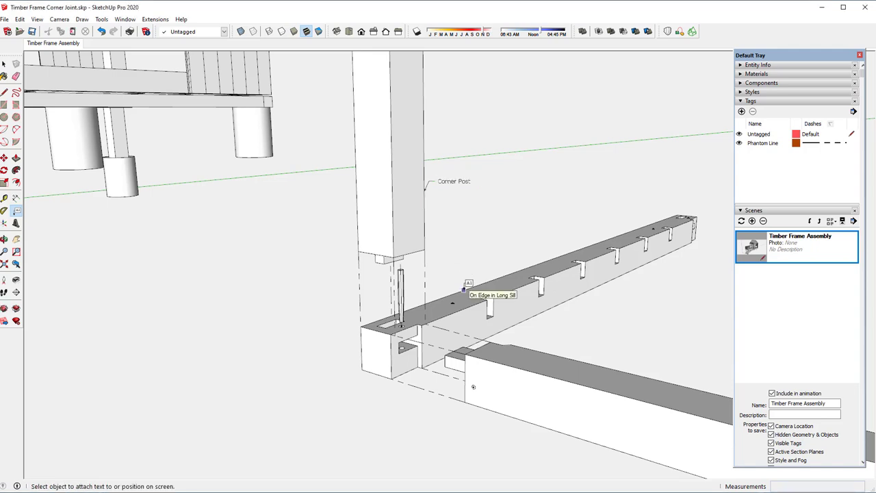
left_click(463, 290)
left_click(477, 259)
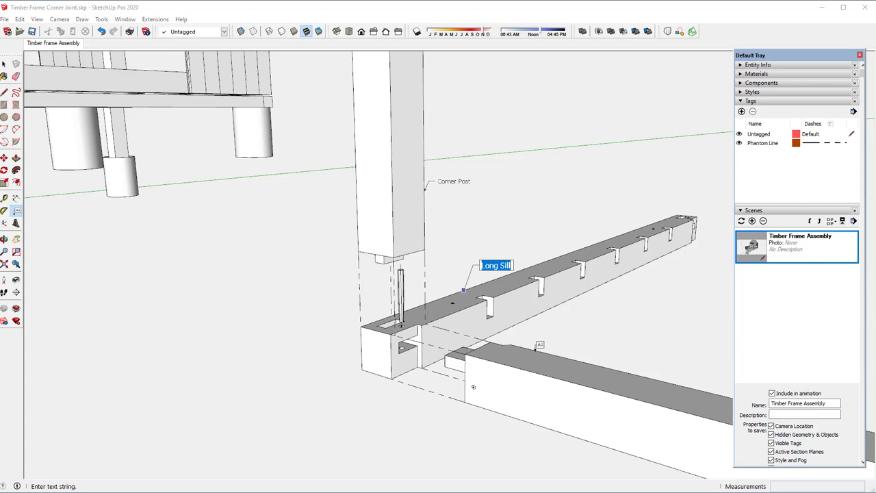
left_click(537, 345)
Step: Add leader labels reading 'Cross Sill East' on the cross sill and 'Tenon Peg' on the peg
left_click(537, 346)
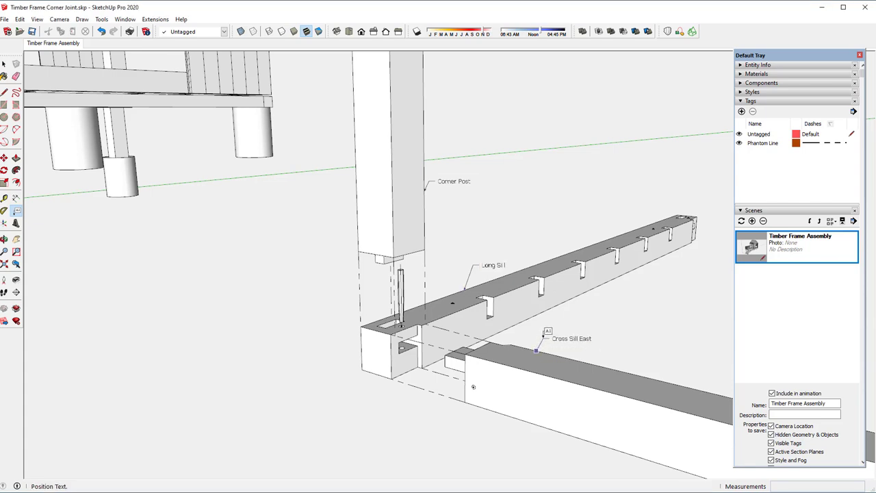
left_click(548, 336)
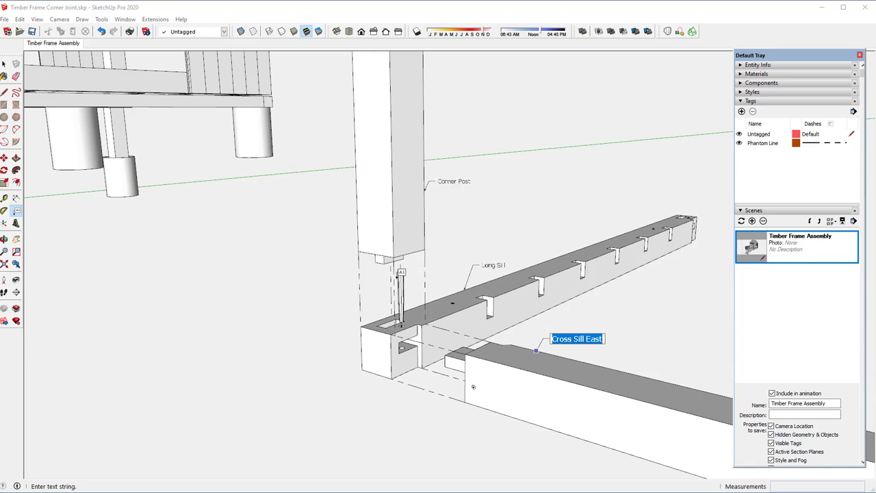
left_click(404, 273)
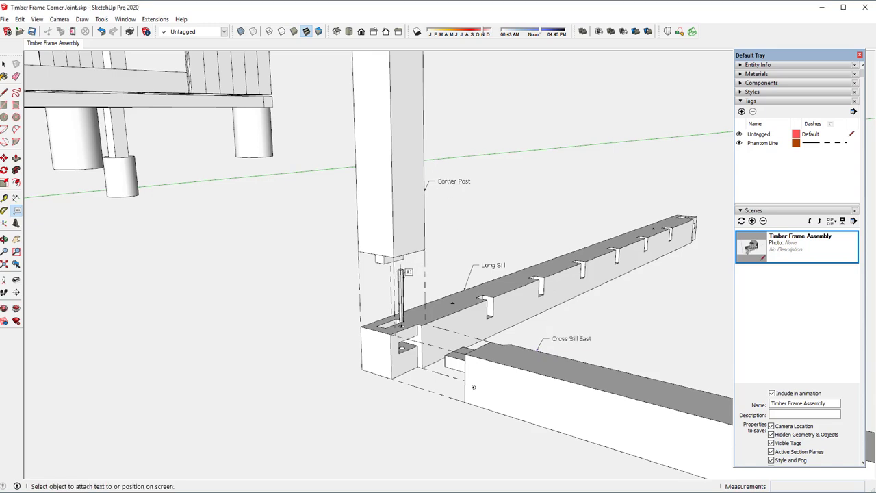
left_click(402, 277)
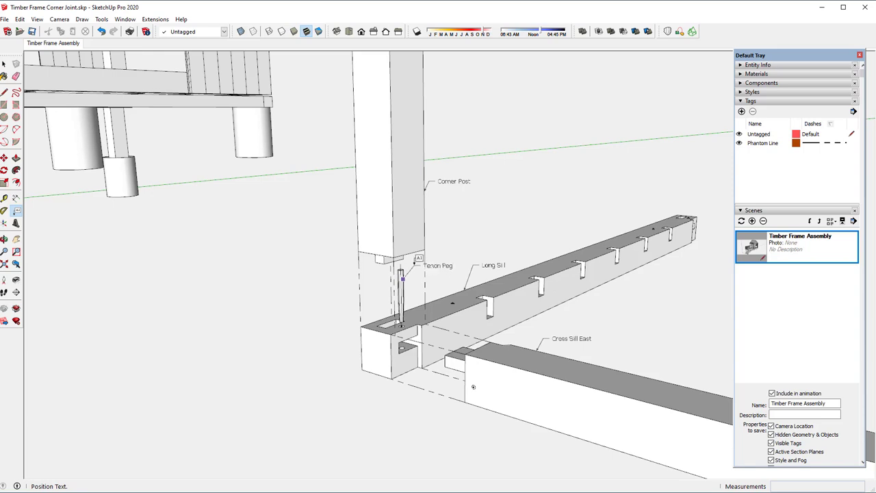
left_click(423, 256)
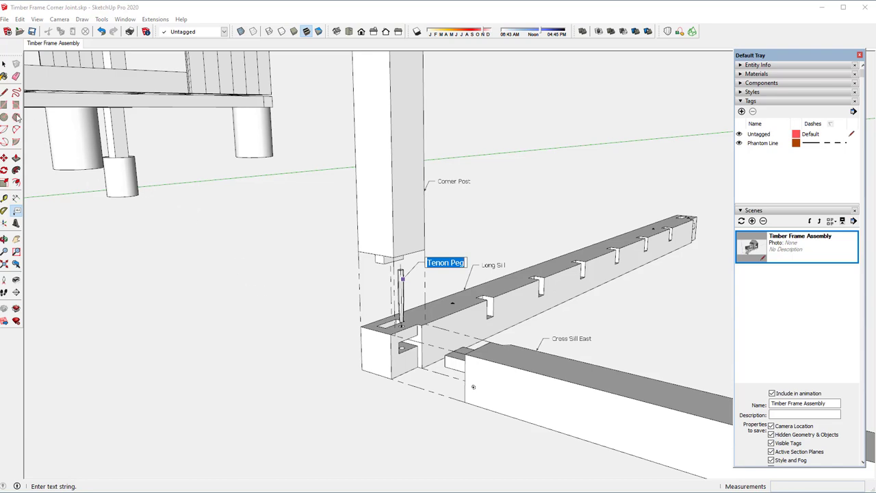
left_click(4, 63)
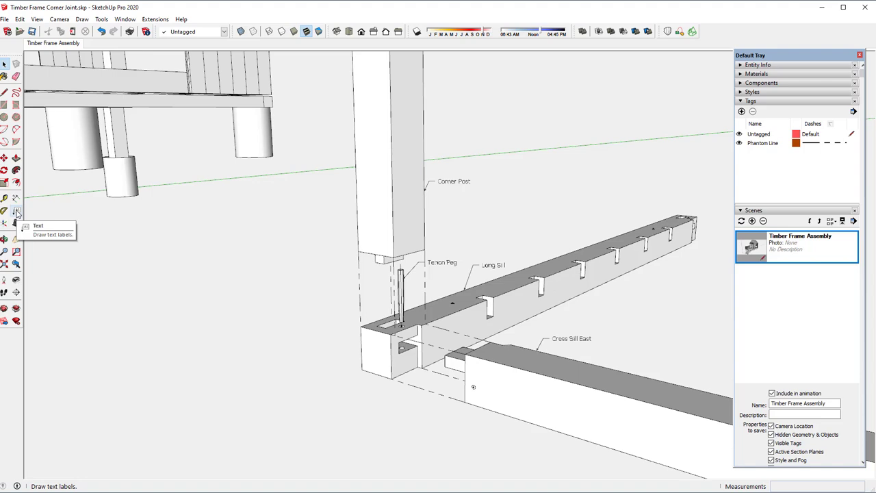
Step: Add 5 1/4" width dimensions below the long sill and above the cross sill
left_click(15, 198)
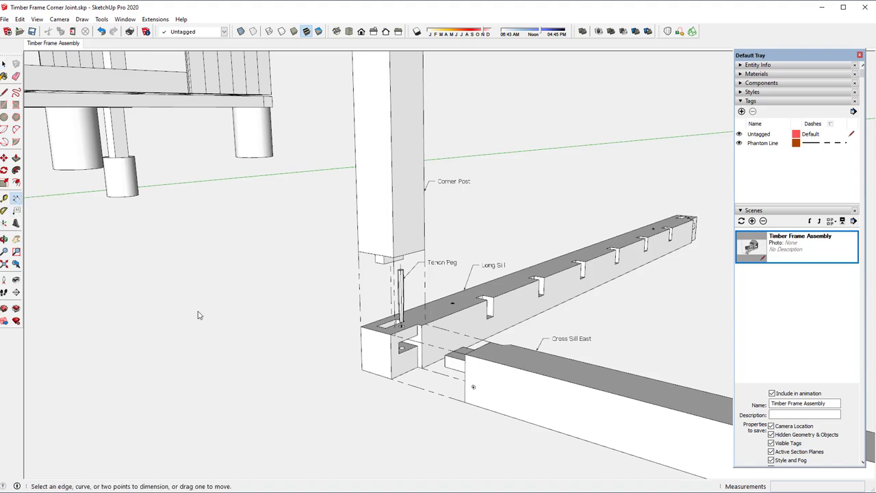
left_click(362, 371)
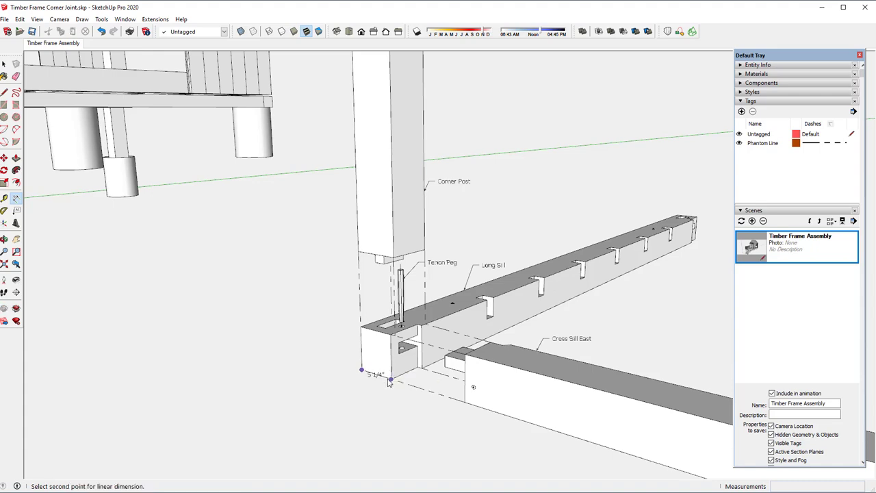
left_click(390, 381)
left_click(361, 393)
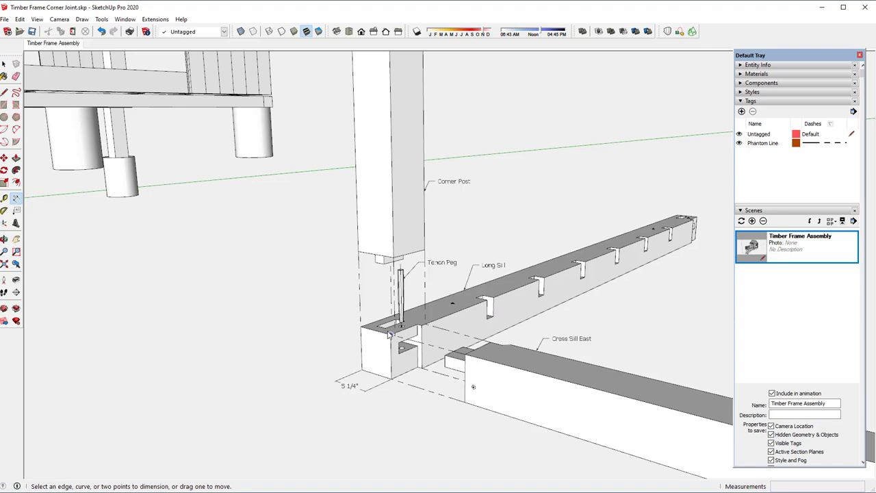
left_click(465, 355)
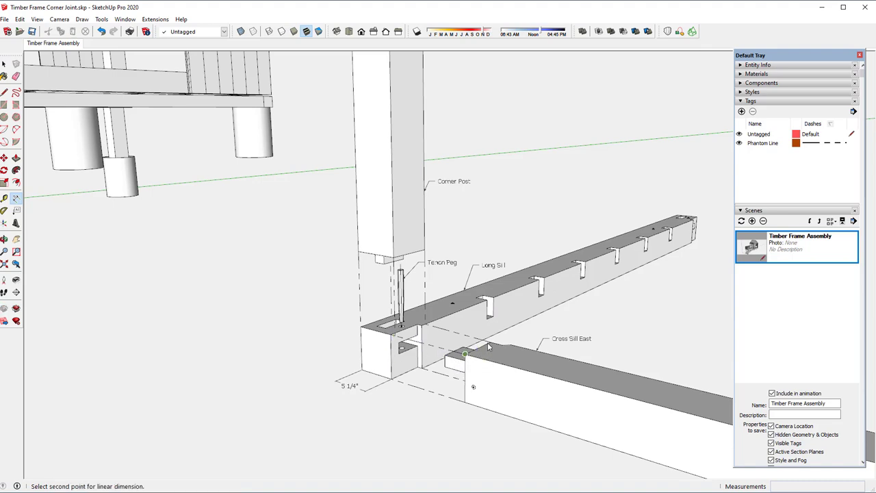
left_click(489, 343)
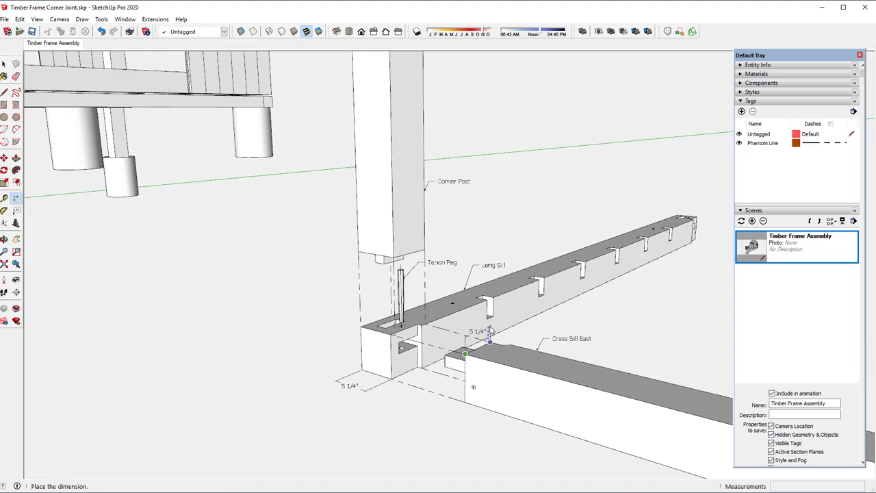
left_click(488, 329)
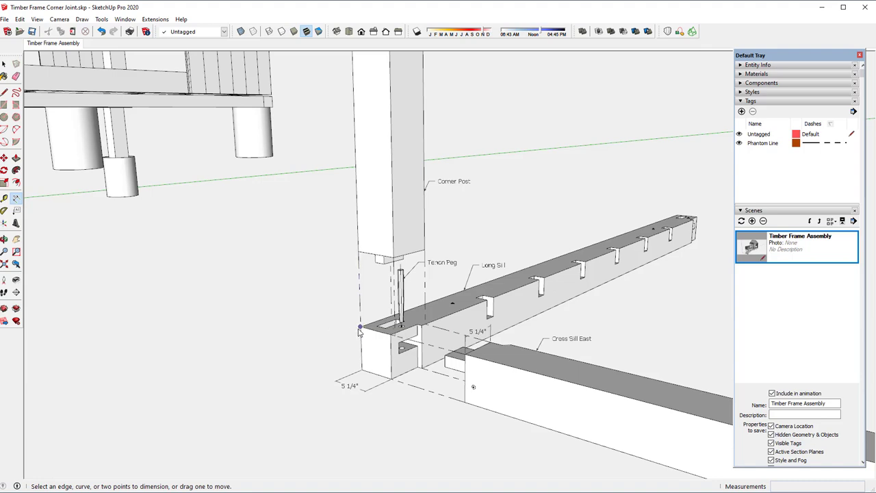
Step: Dimension 1 1/2" at the Long Sill end with its text outside the start
left_click(360, 329)
left_click(378, 326)
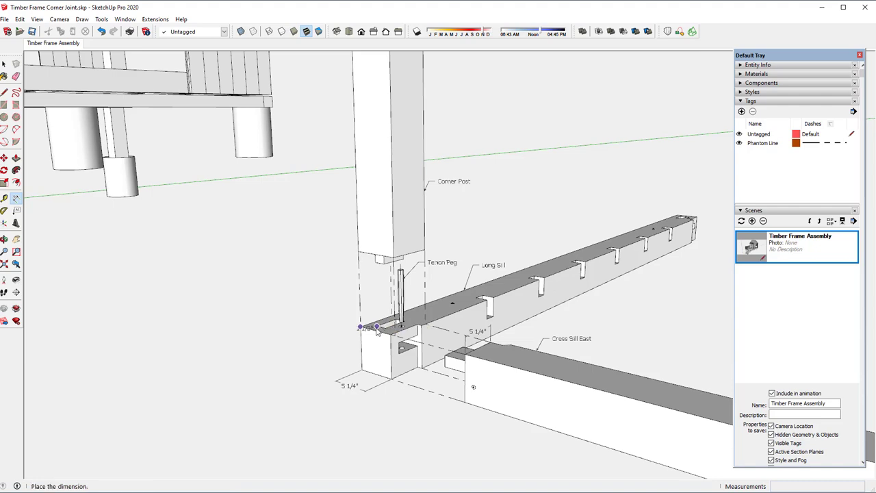
left_click(330, 340)
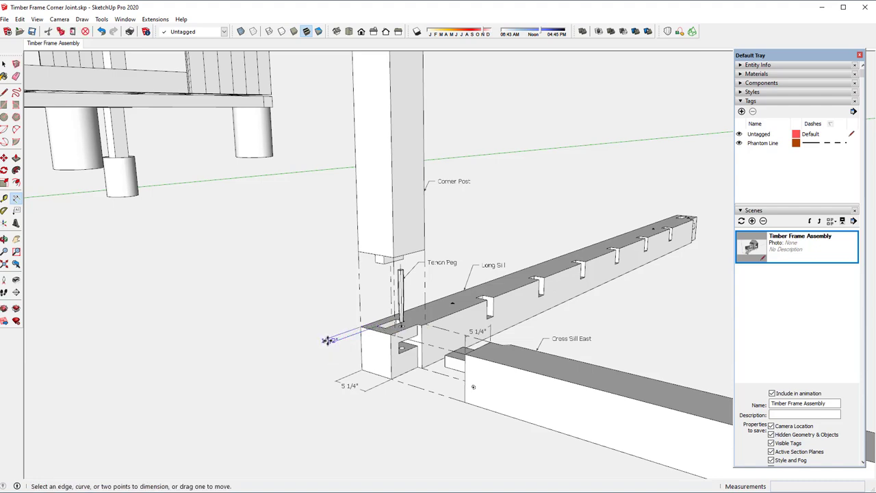
right_click(330, 340)
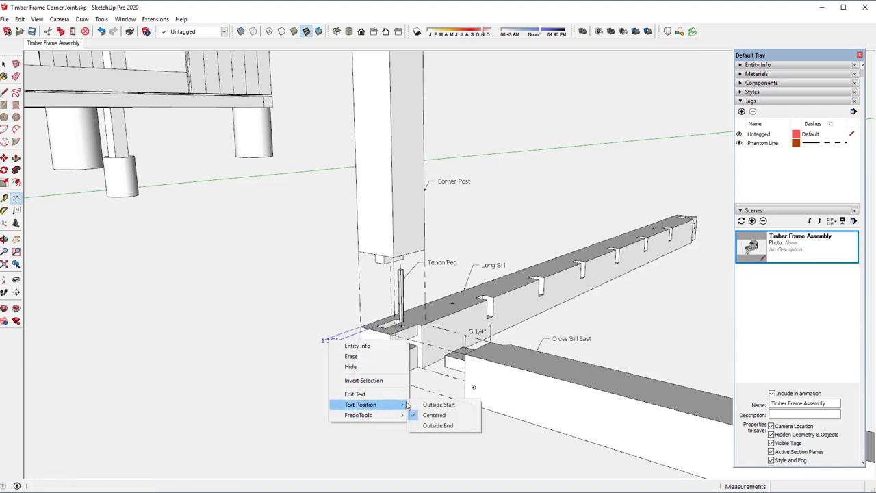
left_click(429, 404)
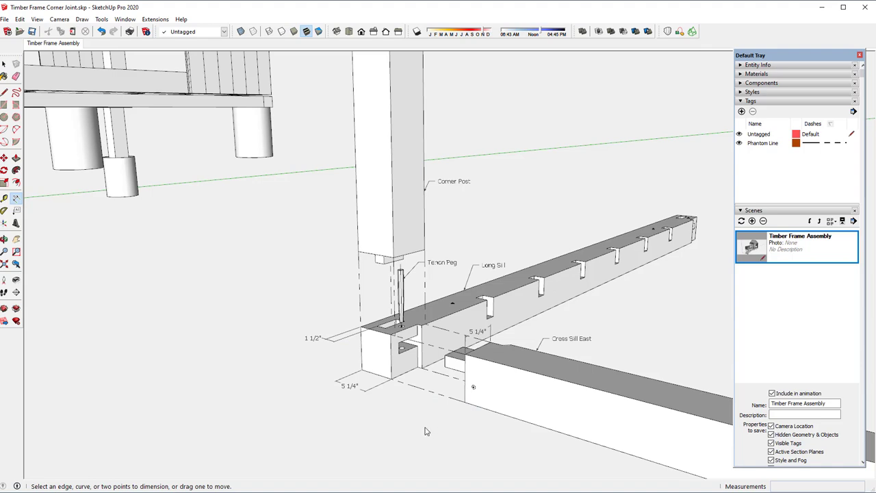
Step: Add a second 1 1/2" Long Sill dimension, also with text outside the start
left_click(377, 327)
left_click(360, 327)
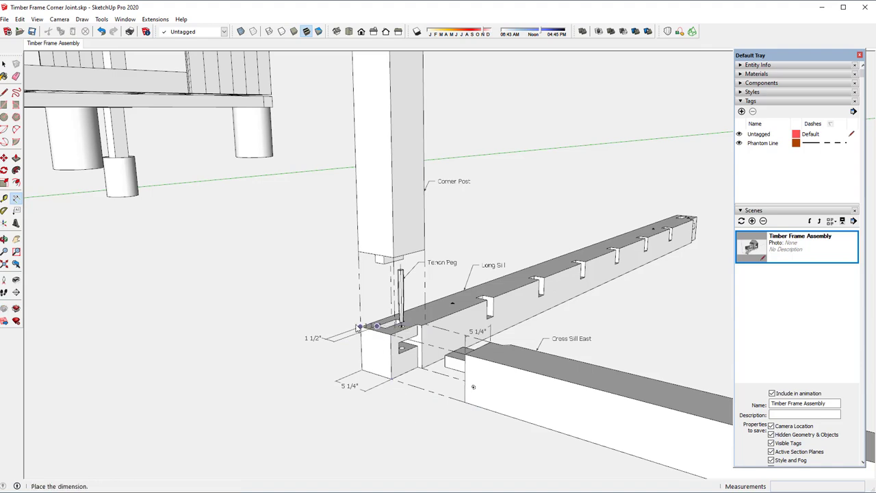
left_click(330, 321)
right_click(334, 318)
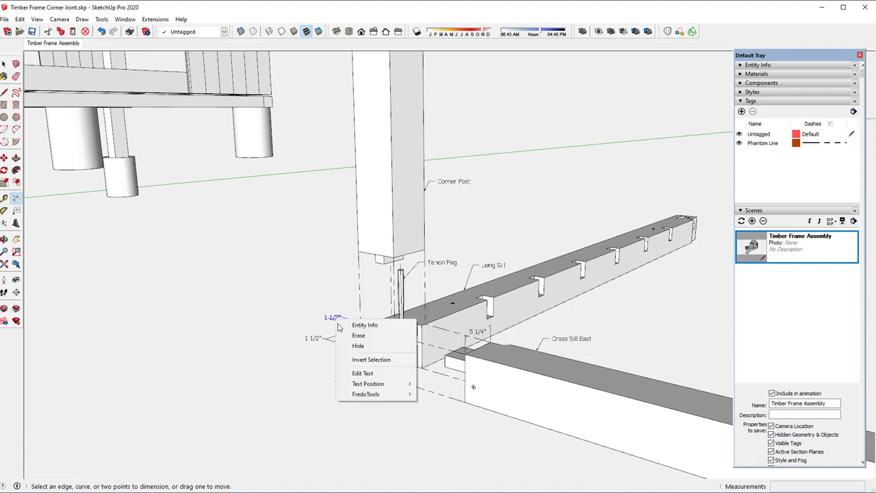
mouse_move(369, 383)
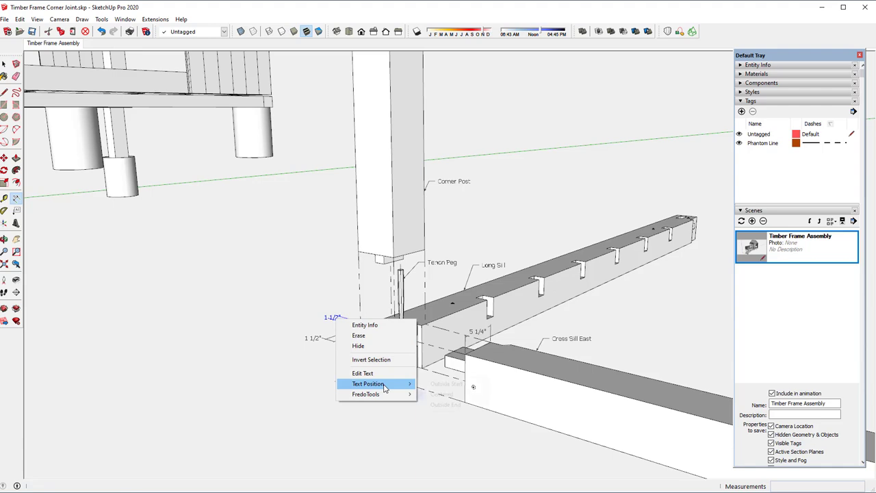
left_click(442, 385)
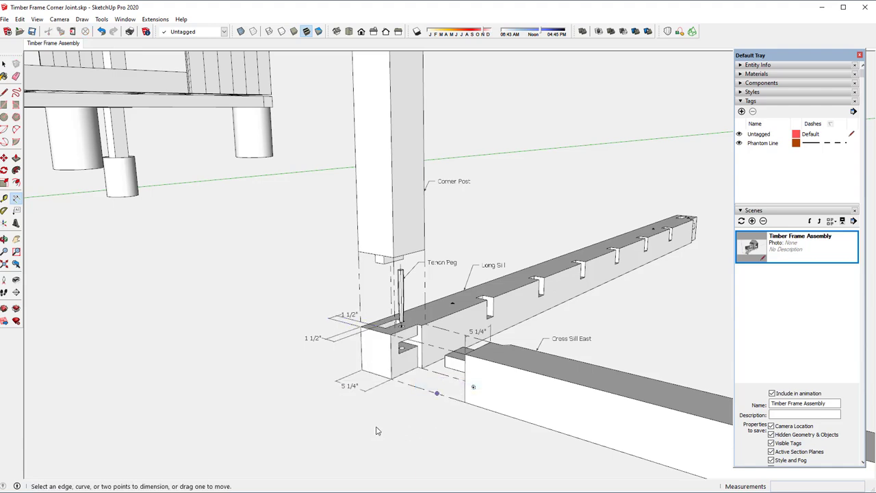